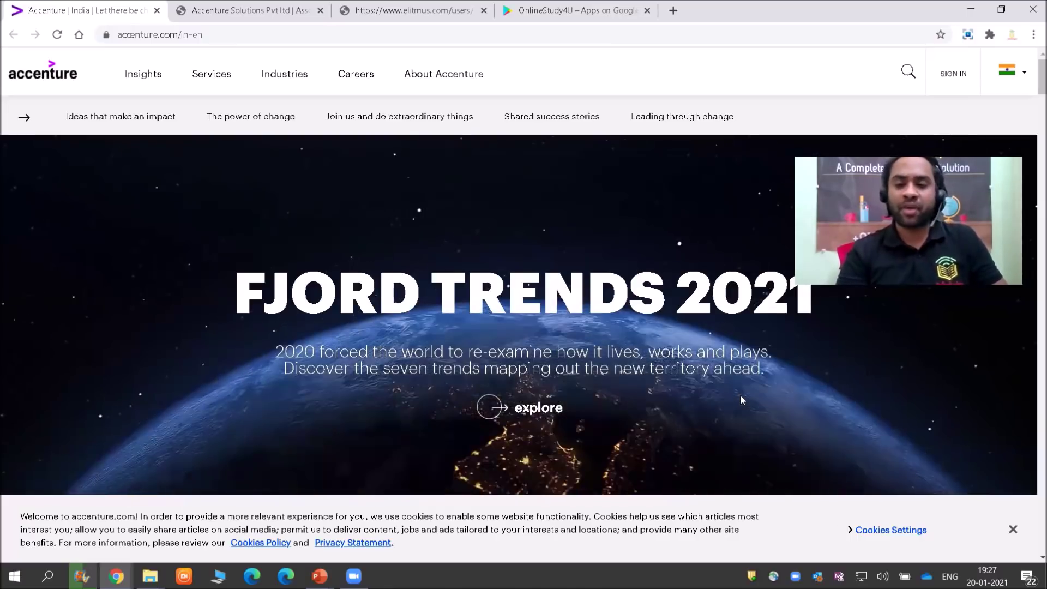
- Dismiss the Accenture cookie notice and close the Accenture website tab
click(1013, 529)
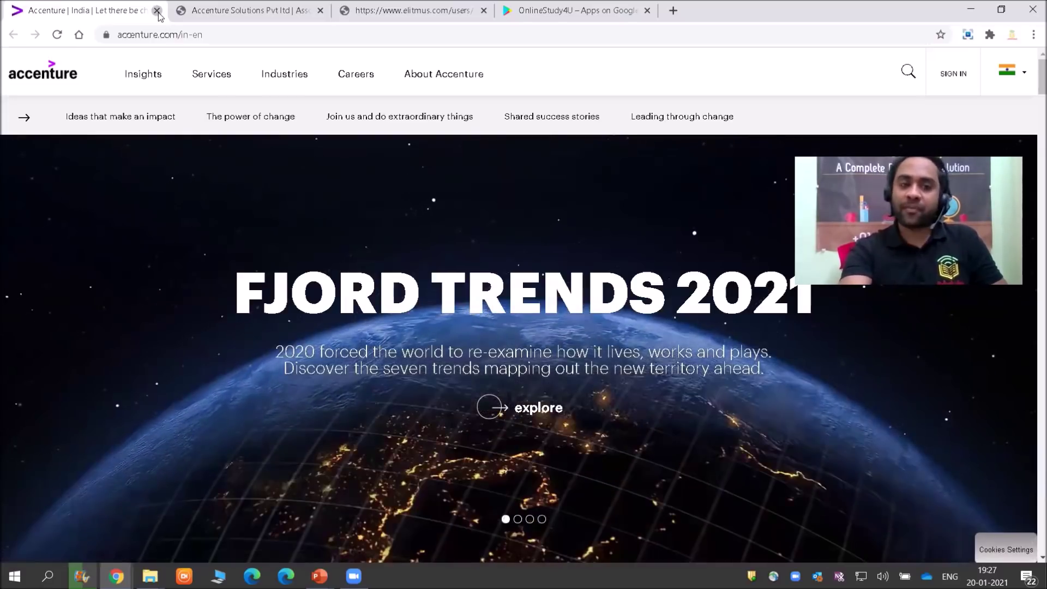
click(156, 11)
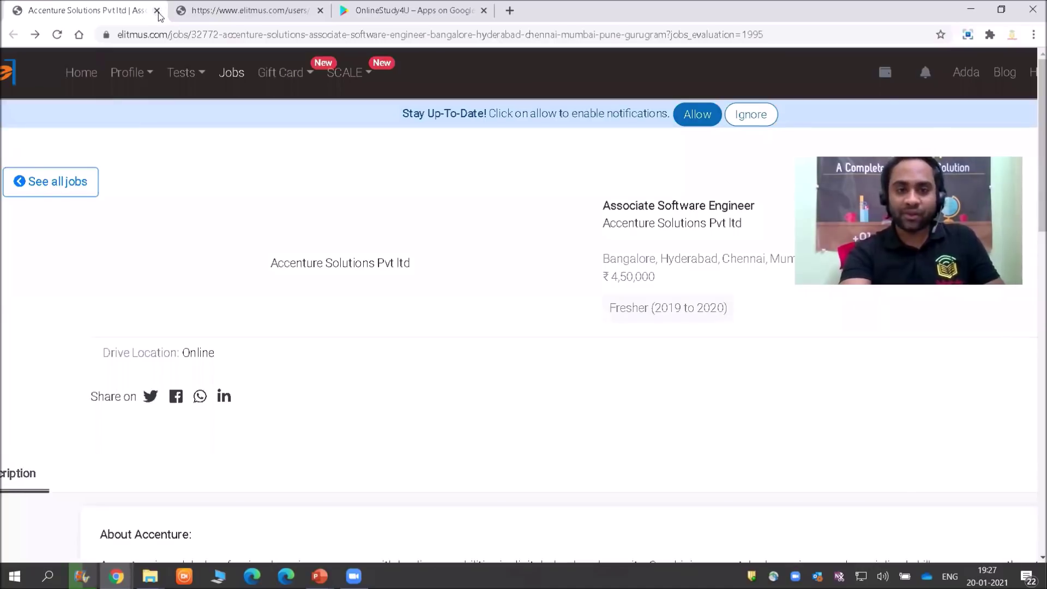
- Glance at the OnlineStudy4U Google Play listing, then return to the eLitmus Accenture job page
key(ctrl+shift+Tab)
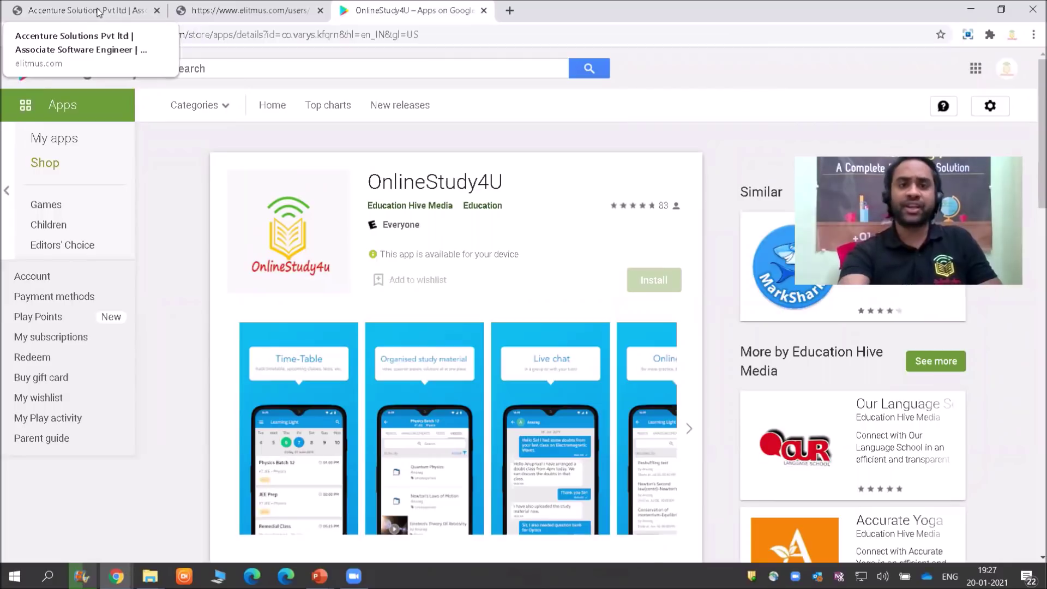
click(97, 12)
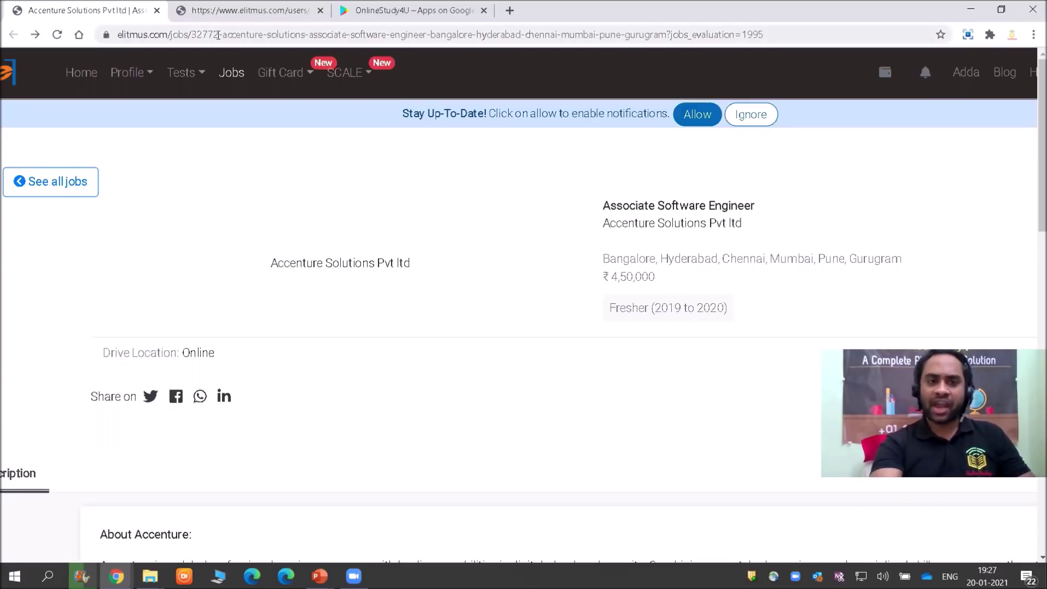
- Zoom the eLitmus Accenture job page out to show About Accenture and the overview
click(220, 35)
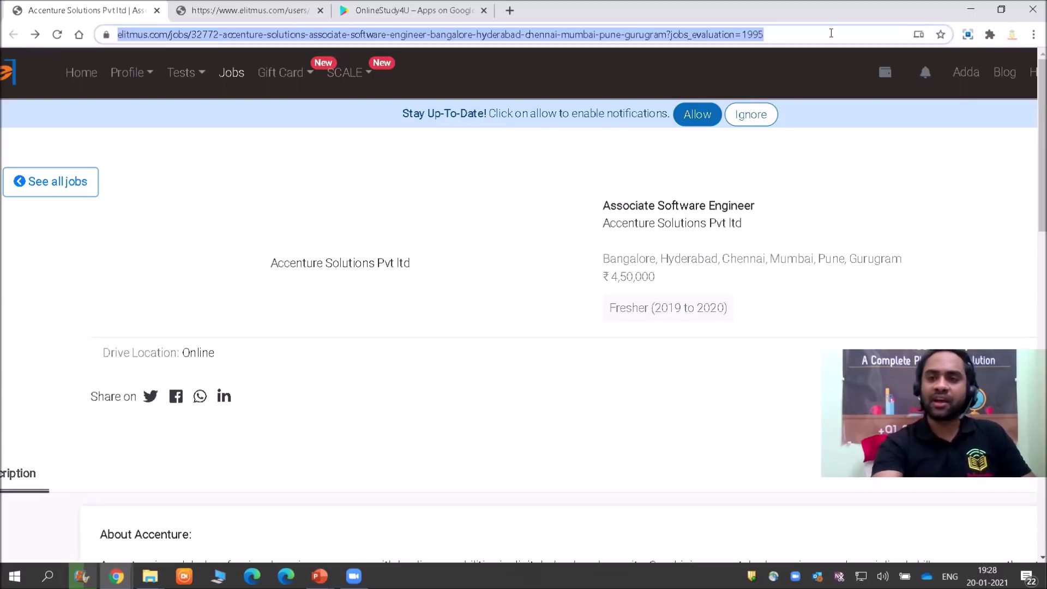
drag(1035, 78, 1033, 164)
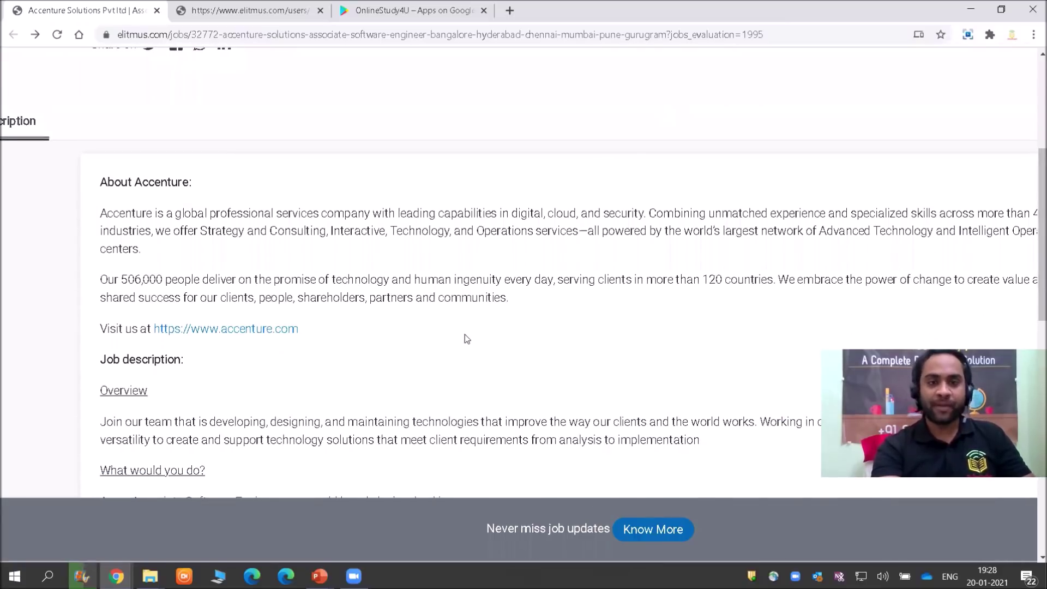
key(ctrl+minus)
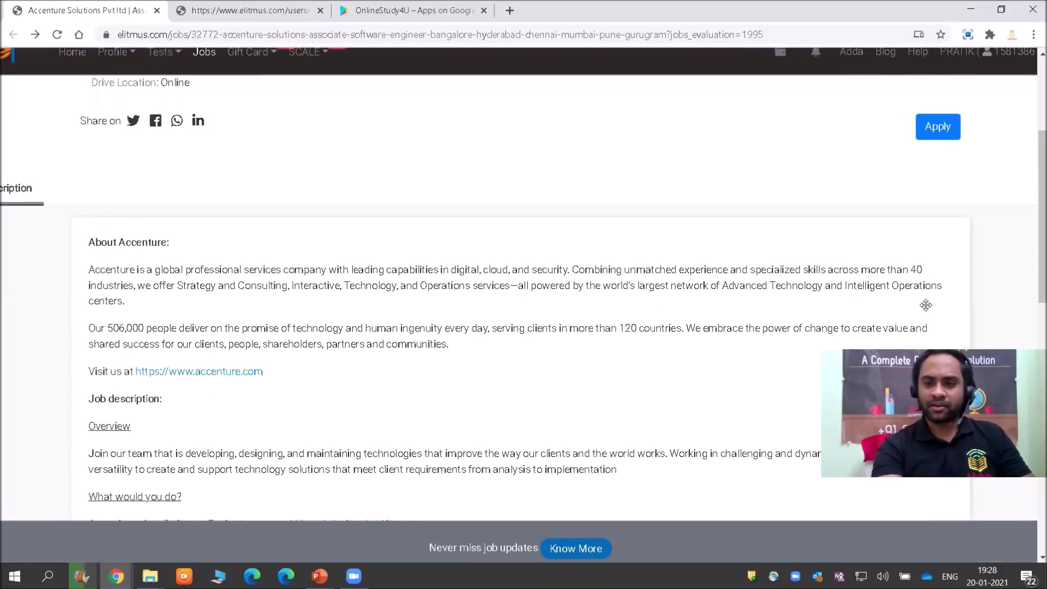
drag(885, 80, 886, 82)
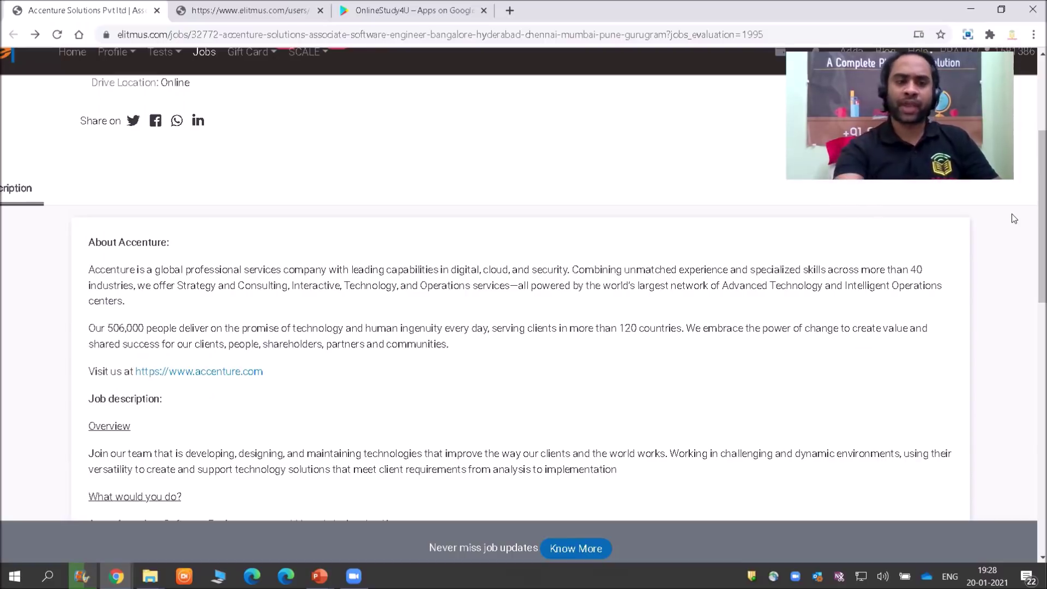
scroll(758, 208, down, 1)
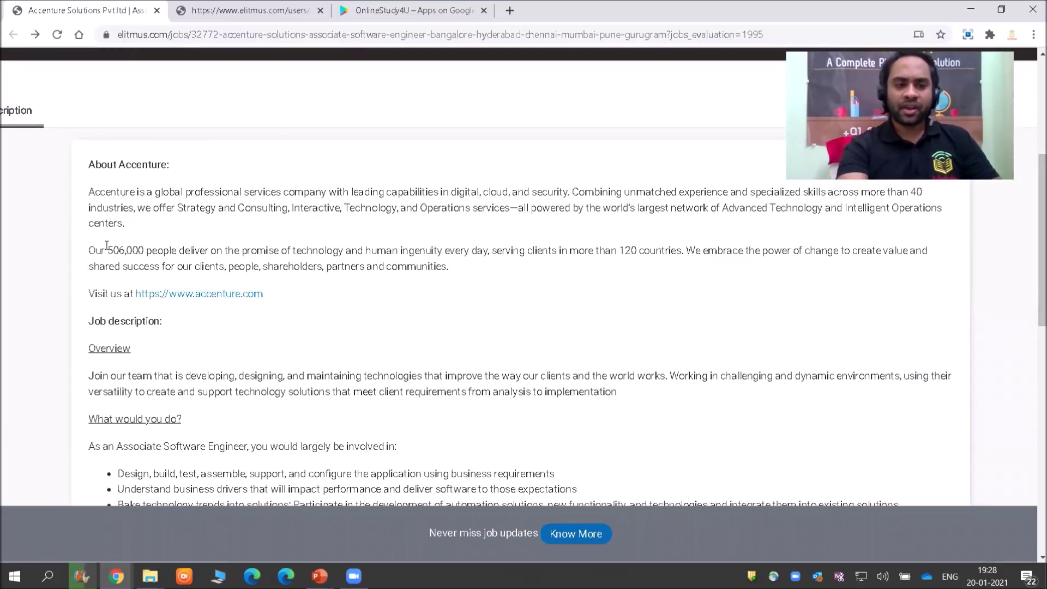
- Highlight the employee count, the versatility overview and the desired-skills list while reading
drag(107, 250, 139, 247)
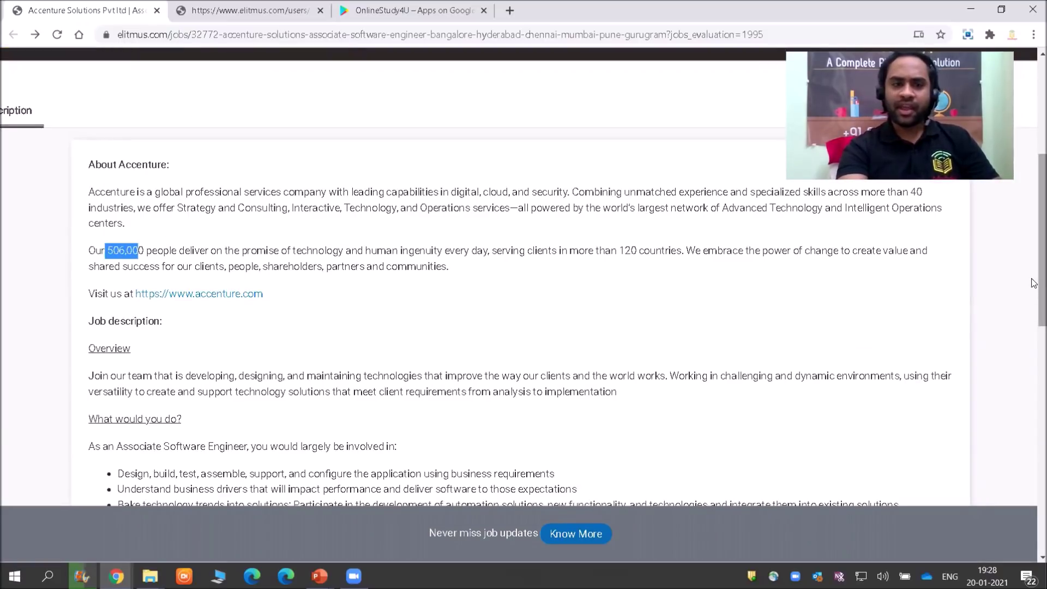
drag(1033, 291, 1033, 301)
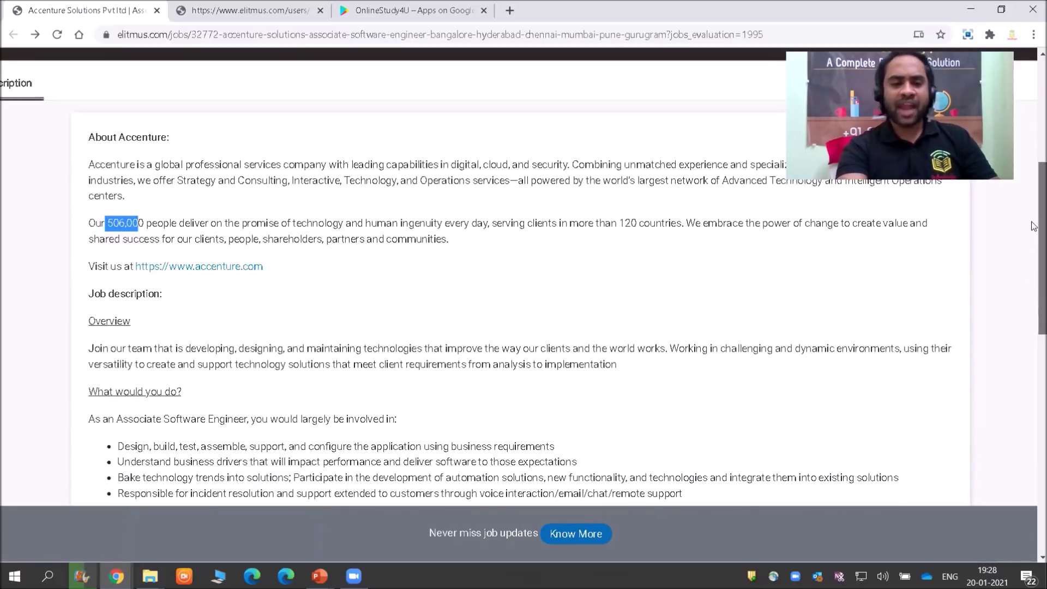
drag(1035, 238, 1034, 263)
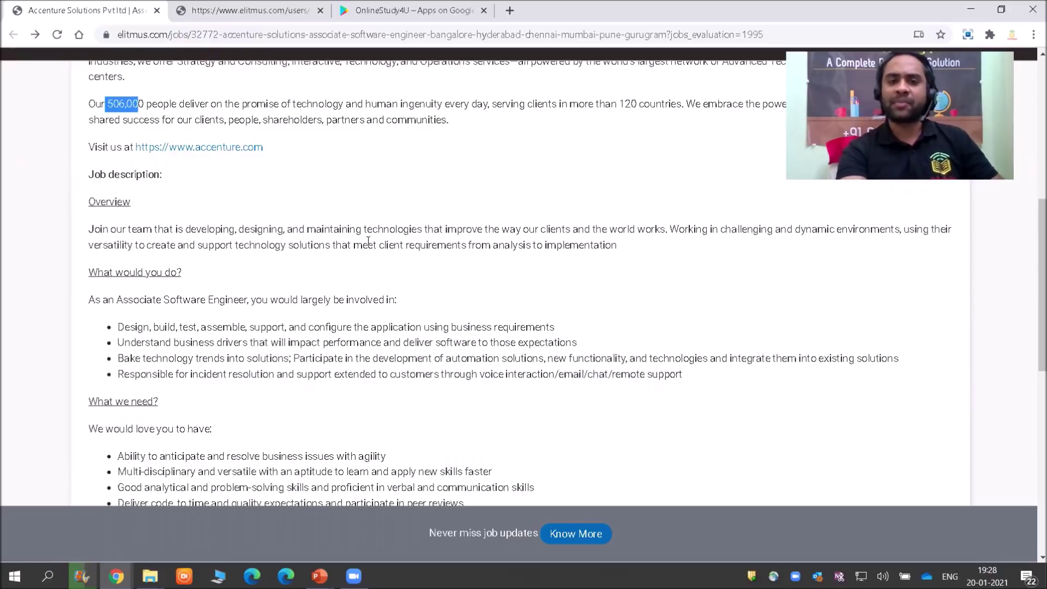
drag(90, 243, 215, 259)
click(895, 275)
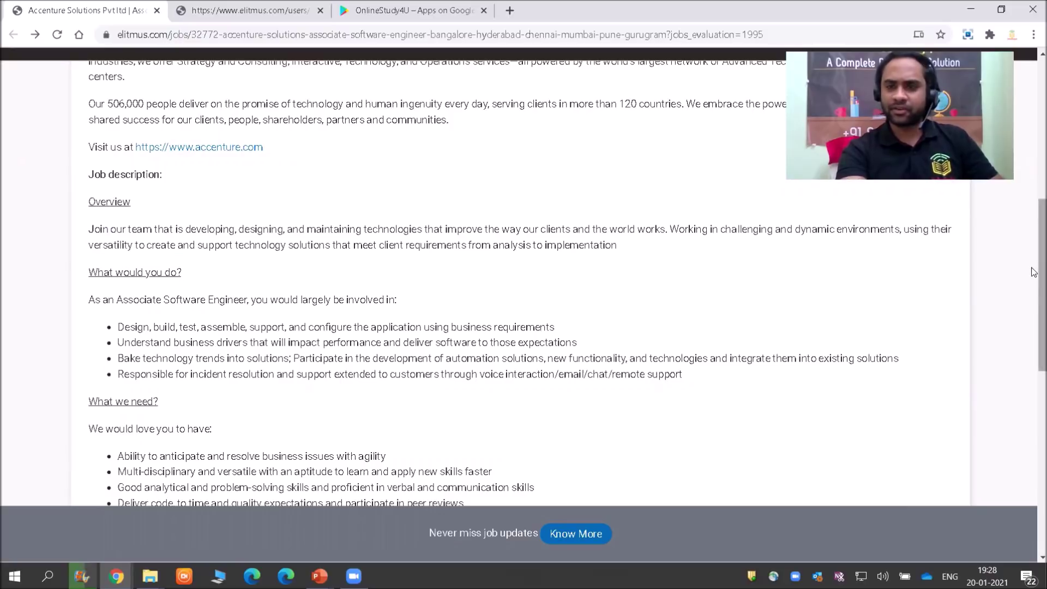
scroll(1033, 287, down, 1)
scroll(1034, 288, down, 1)
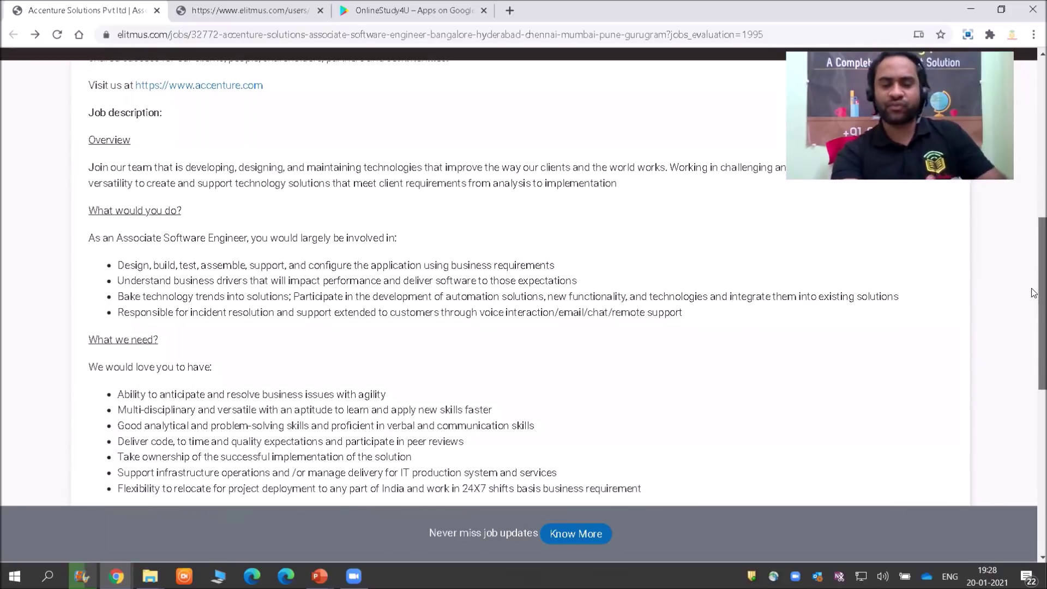
scroll(1034, 292, down, 1)
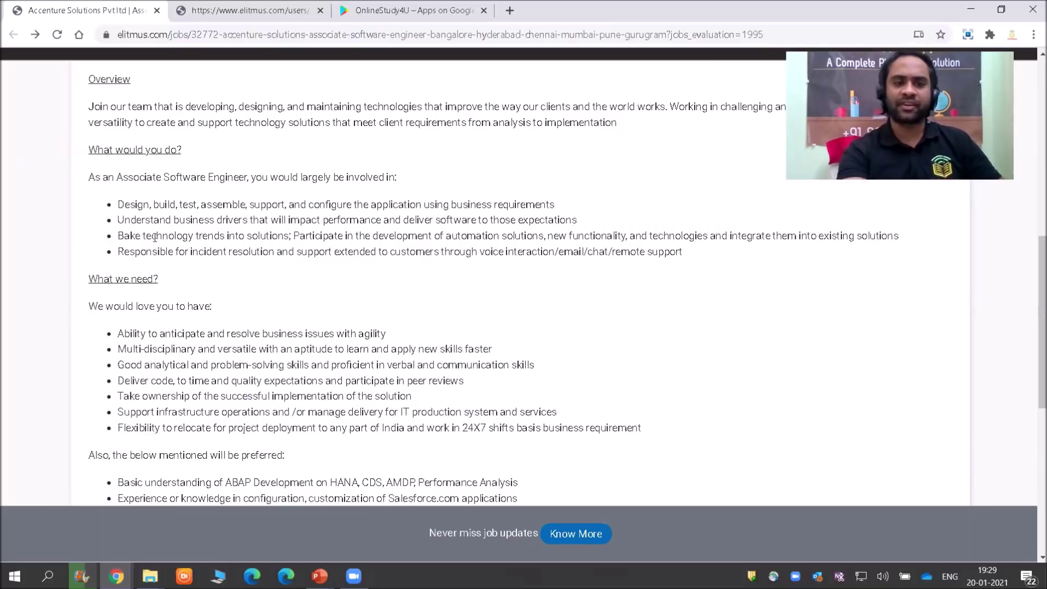
drag(1034, 260, 1033, 276)
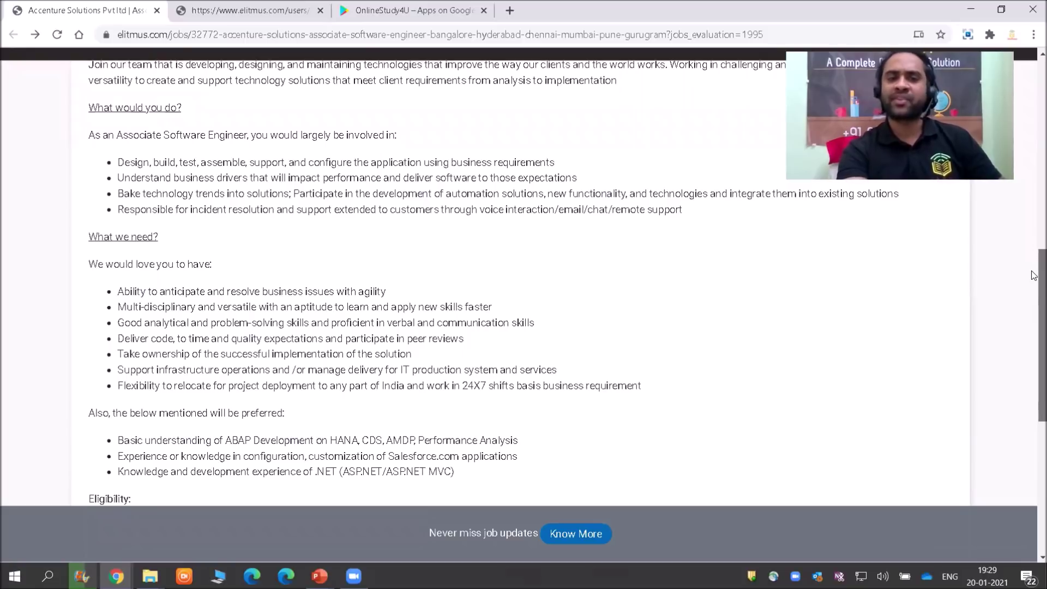
drag(1033, 274, 1034, 257)
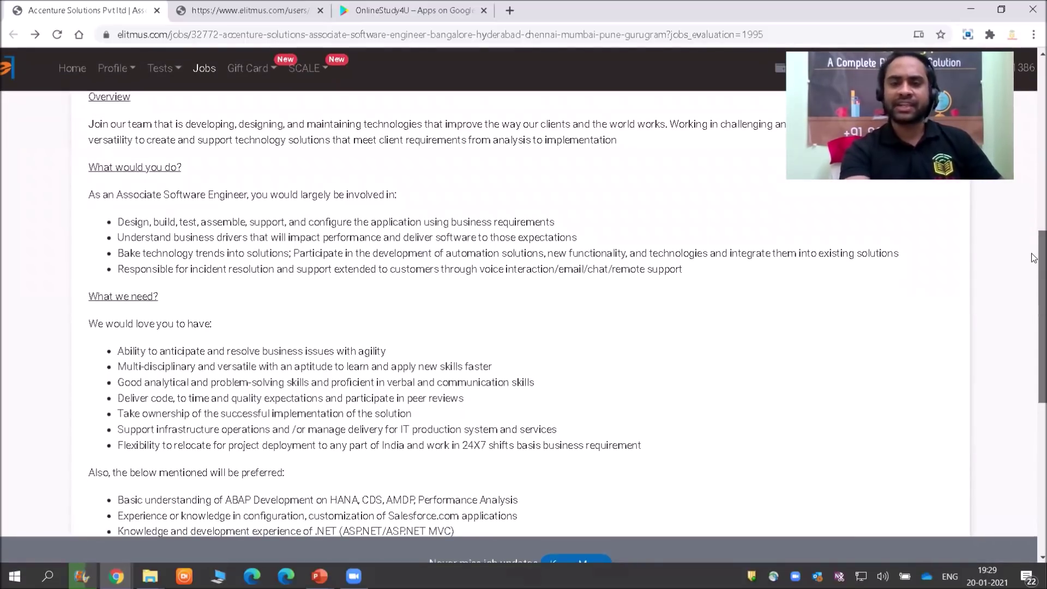
drag(1033, 258, 1033, 314)
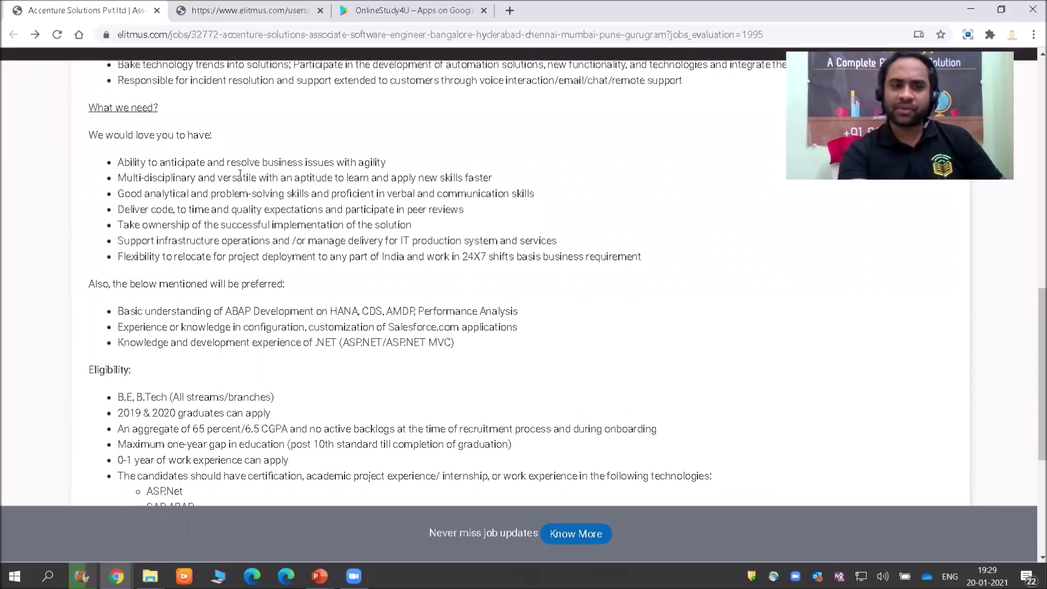
drag(117, 157, 434, 280)
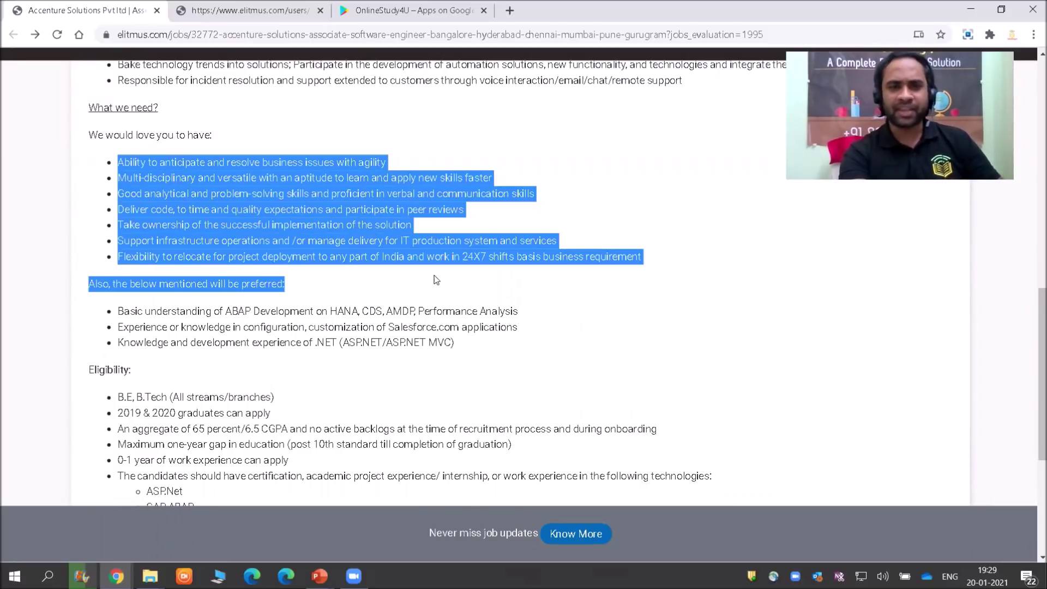
click(701, 317)
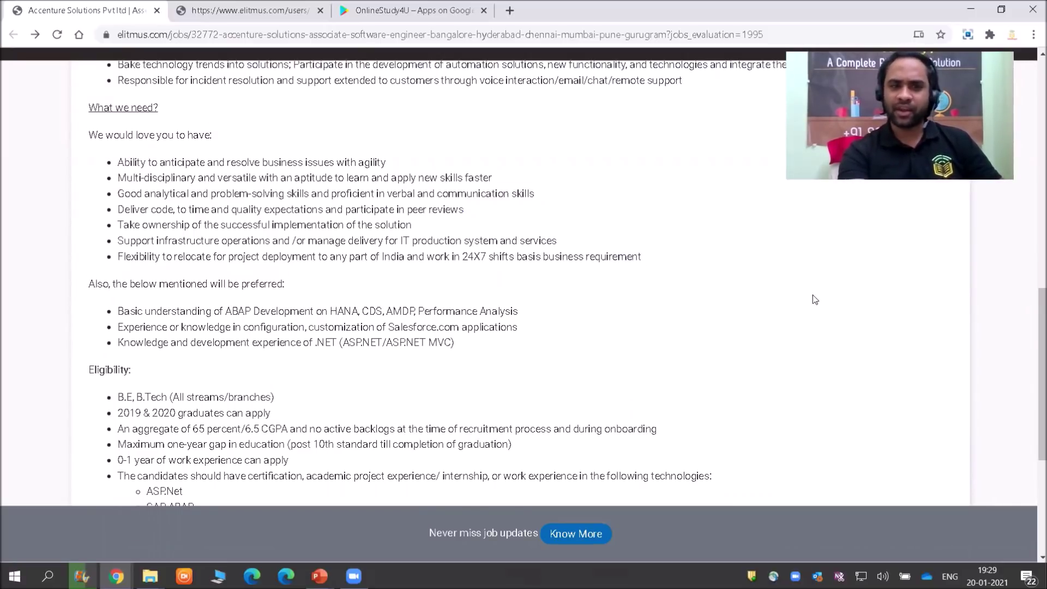
drag(1034, 334, 1033, 404)
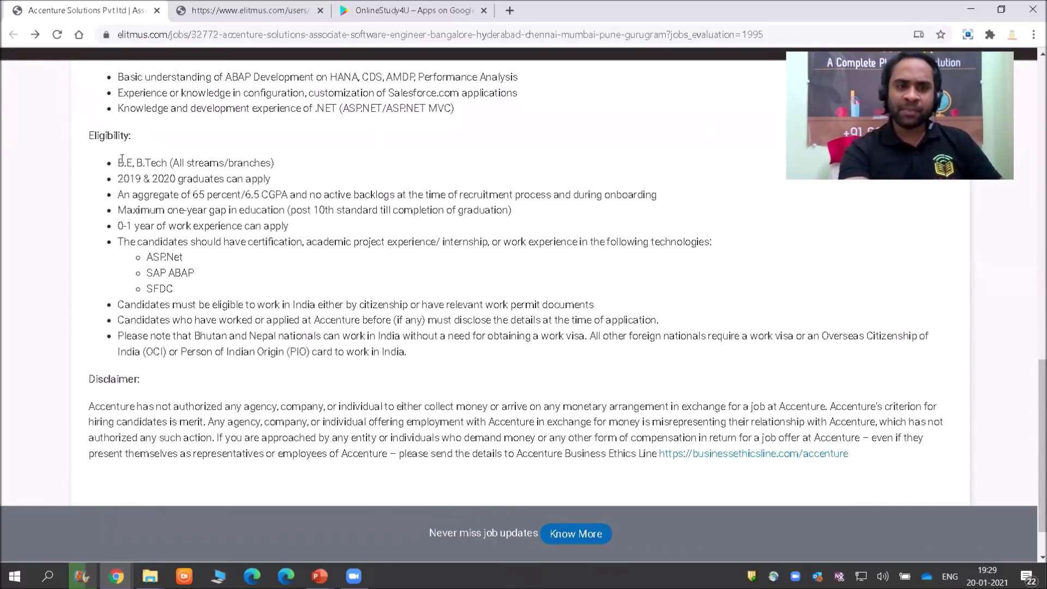
mouse_move(119, 162)
mouse_down()
mouse_move(160, 181)
mouse_move(273, 178)
mouse_move(277, 166)
mouse_up()
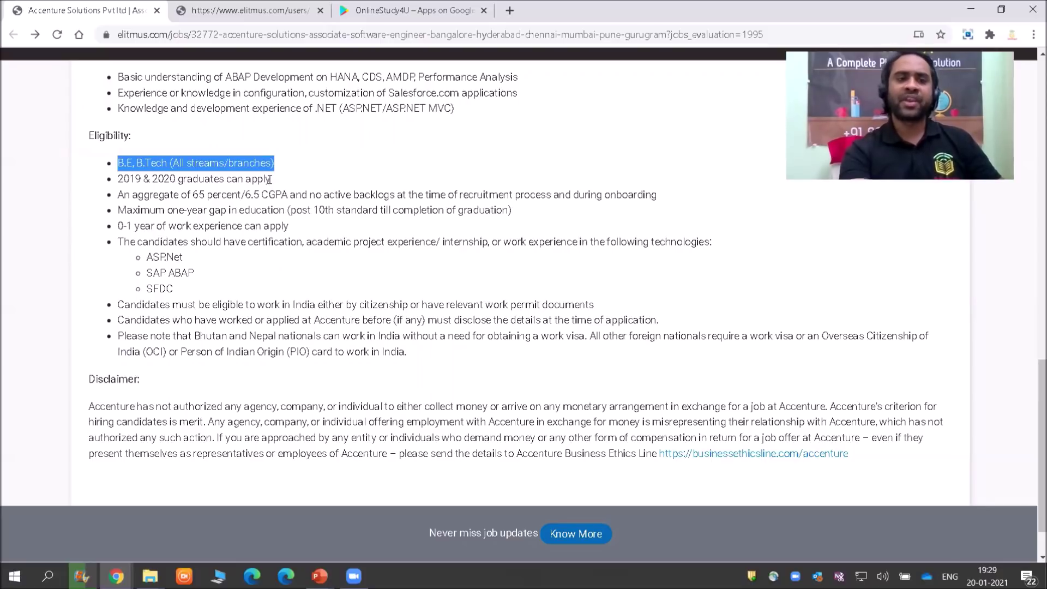
drag(271, 179, 112, 176)
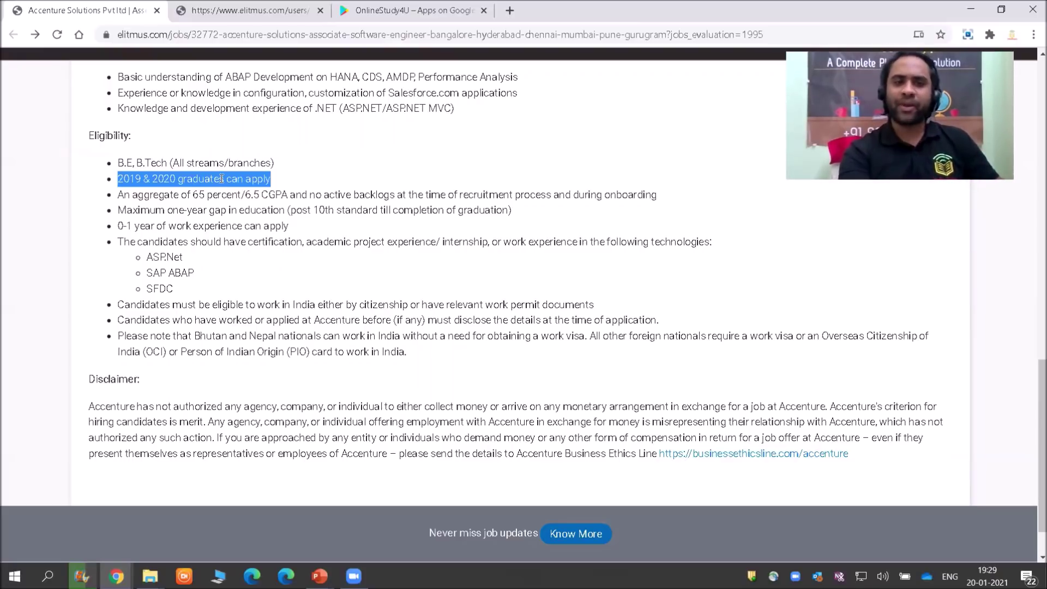
click(274, 182)
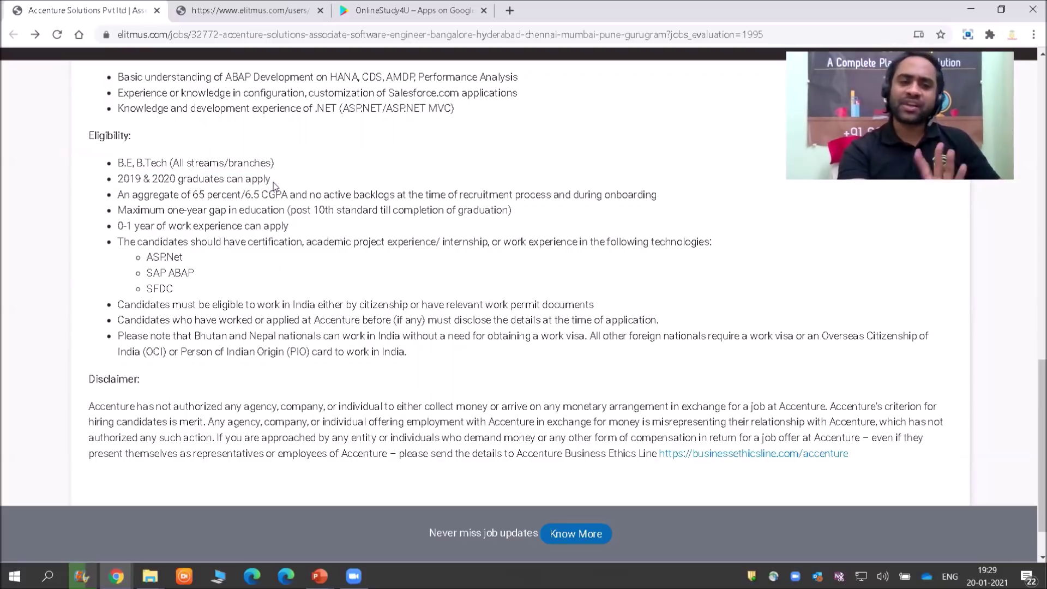
drag(274, 180, 120, 175)
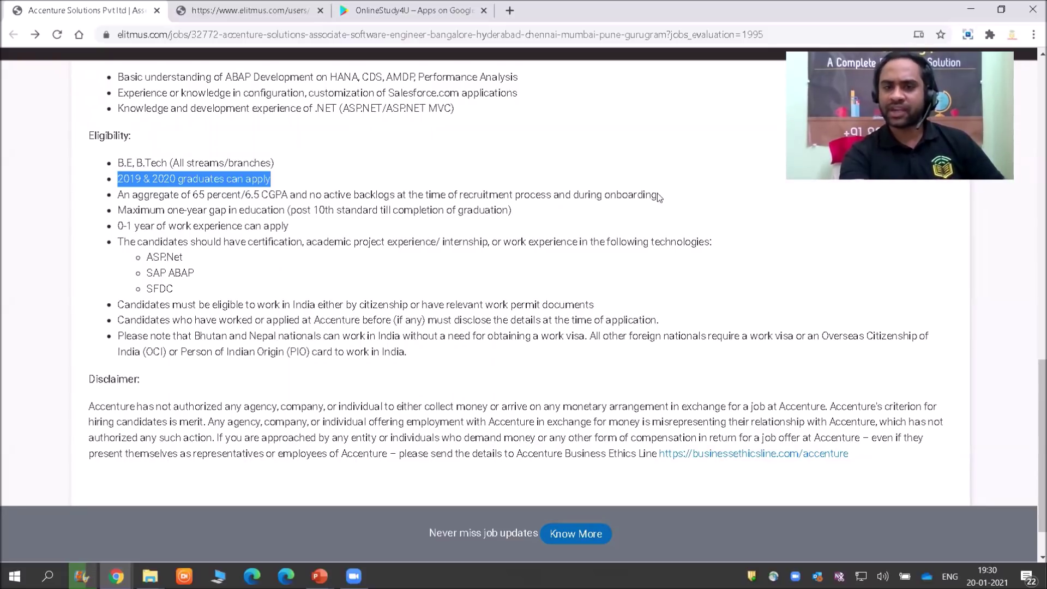
drag(660, 197, 118, 195)
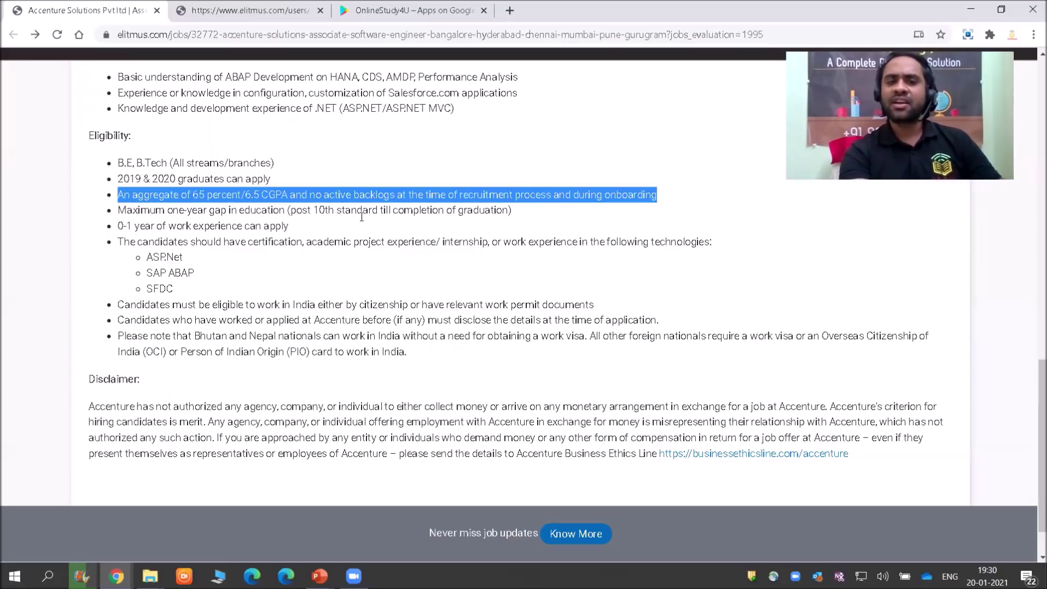
click(519, 215)
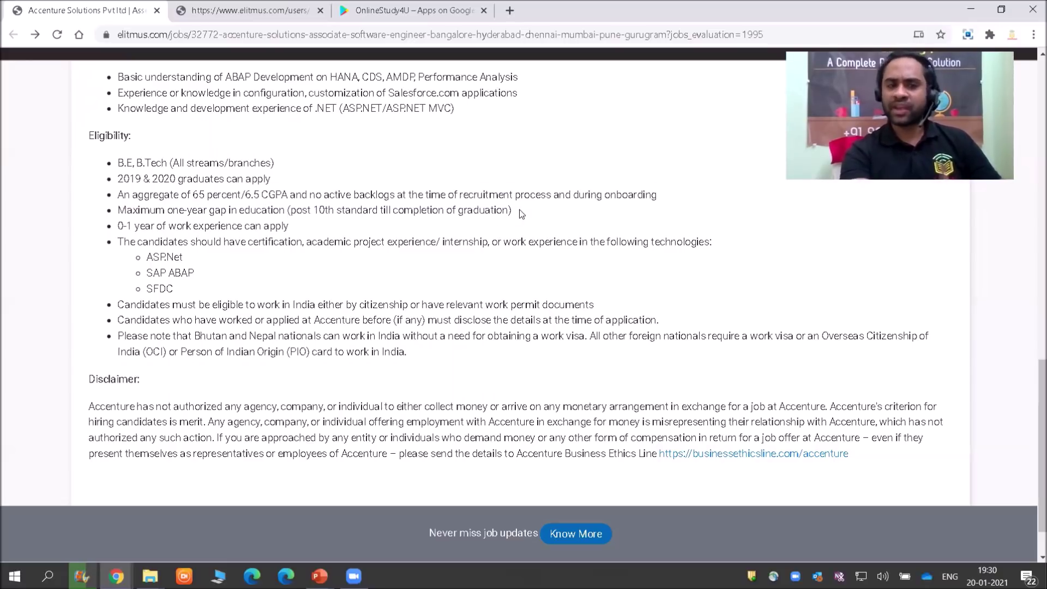
drag(519, 214, 156, 210)
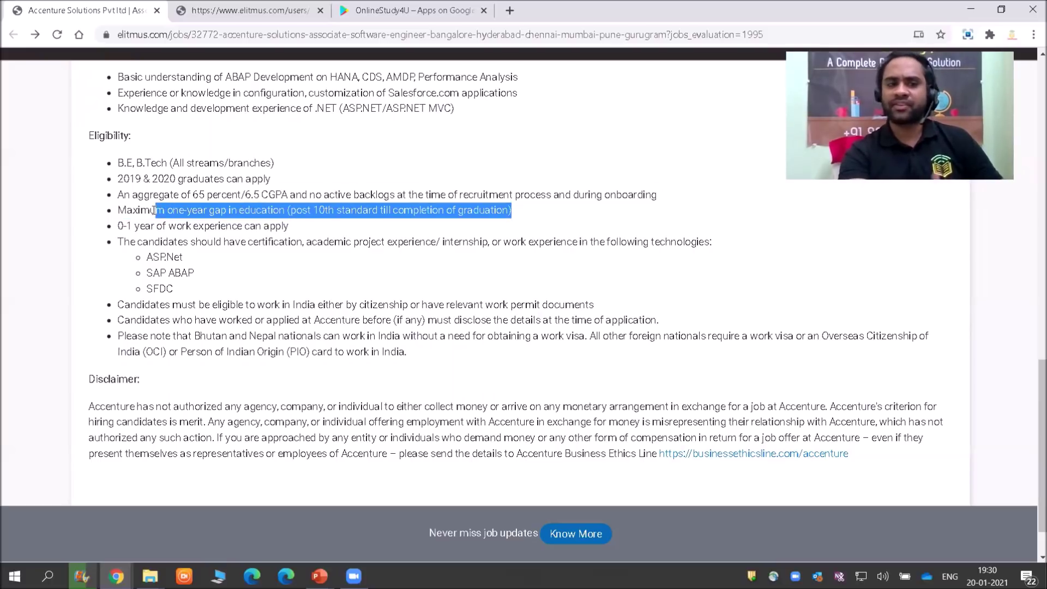
drag(114, 226, 291, 229)
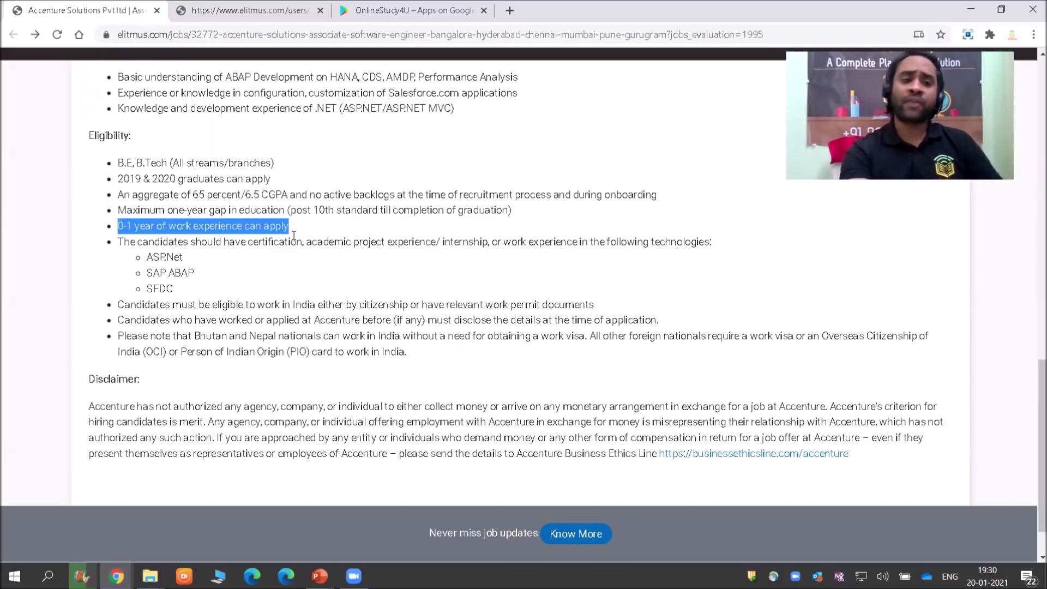
click(262, 283)
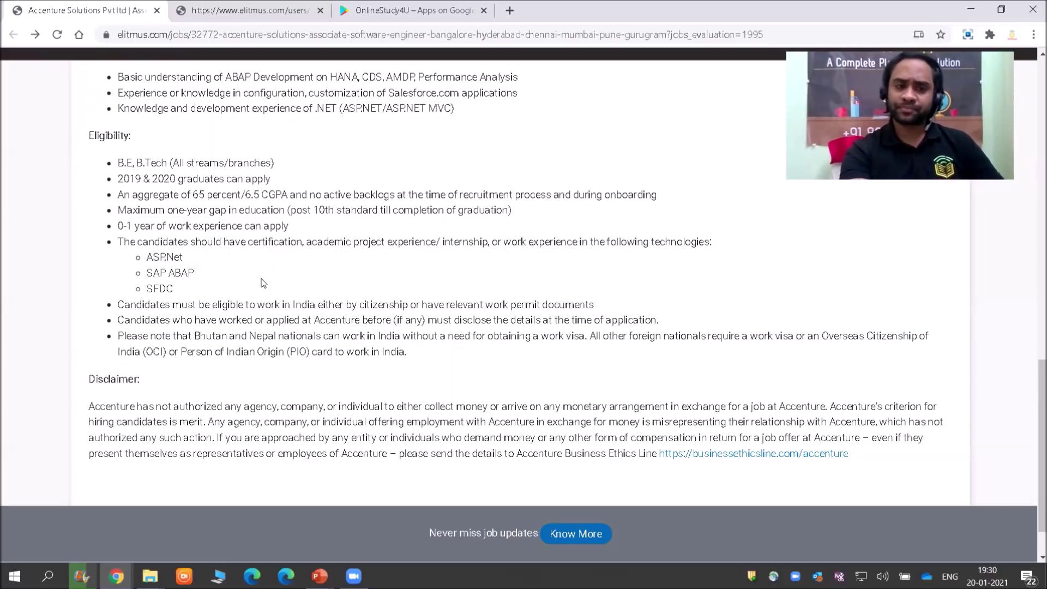
mouse_move(119, 242)
mouse_down()
mouse_move(393, 242)
mouse_move(495, 260)
mouse_move(627, 252)
mouse_up()
click(233, 247)
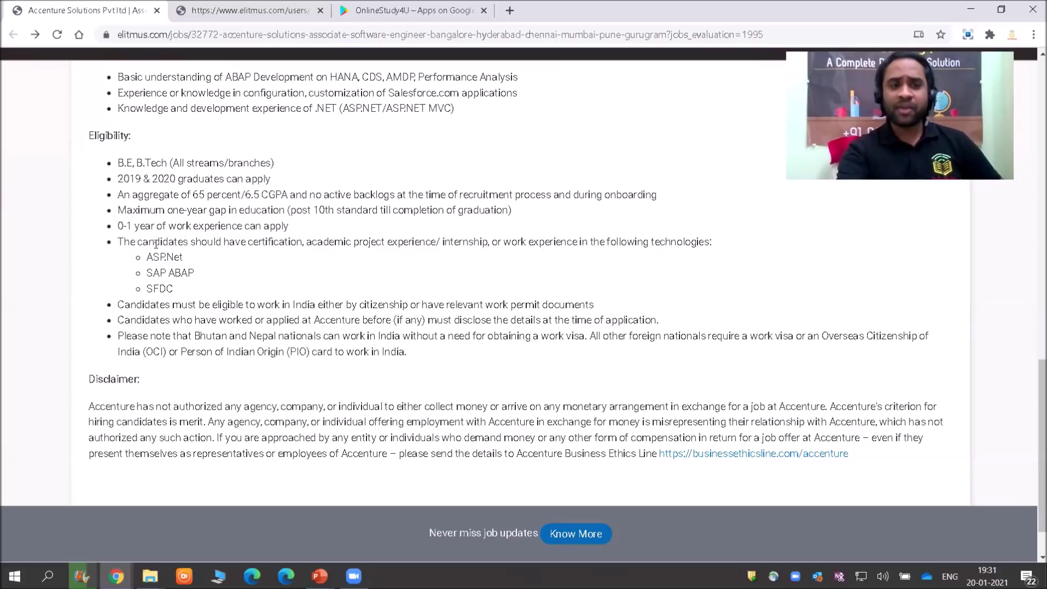
mouse_move(118, 242)
mouse_down()
mouse_move(361, 257)
mouse_move(403, 243)
mouse_up()
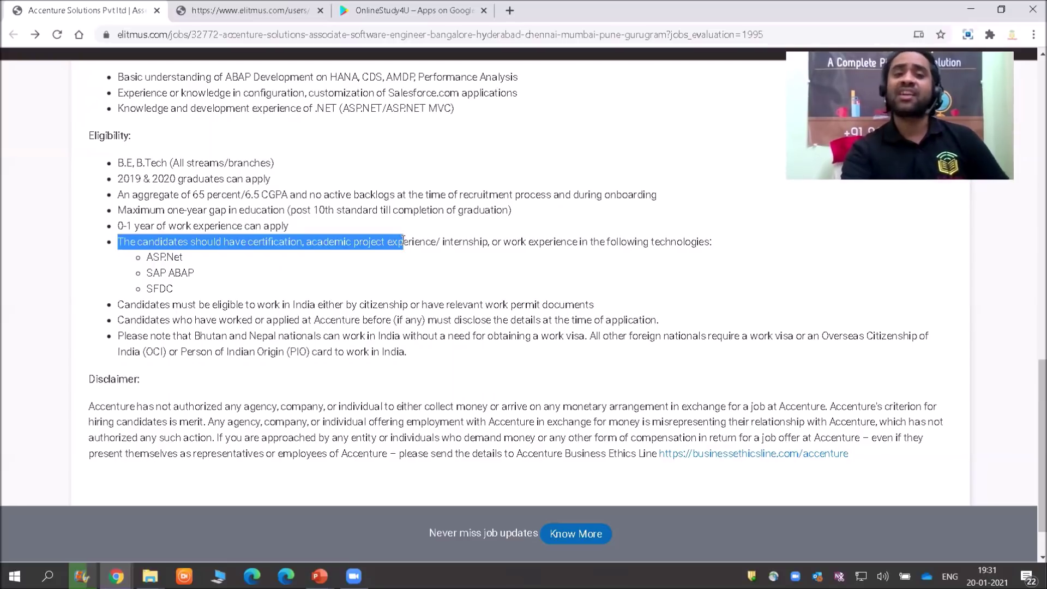
drag(403, 243, 711, 243)
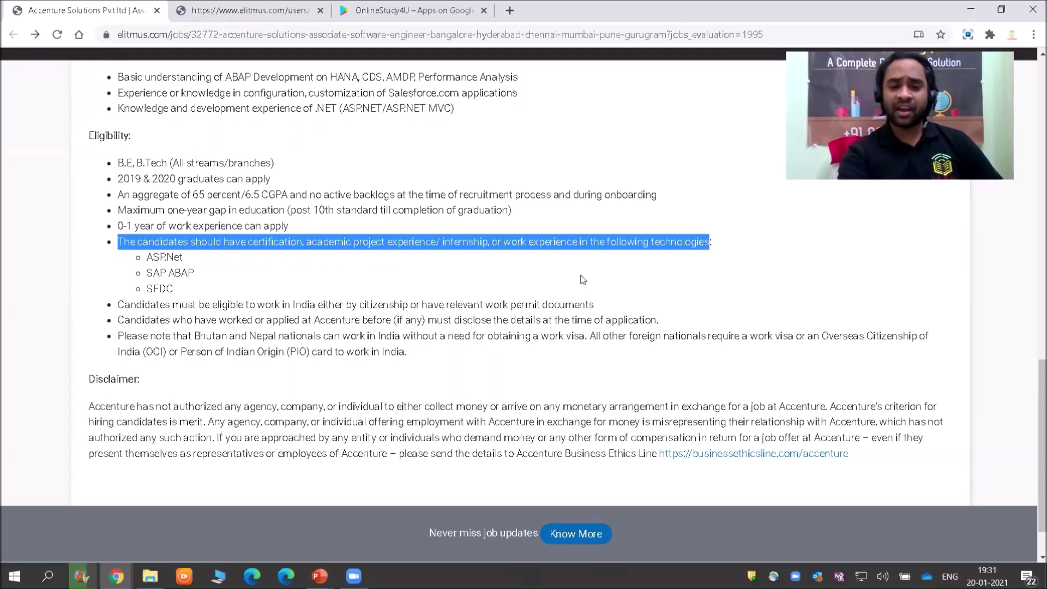
click(130, 236)
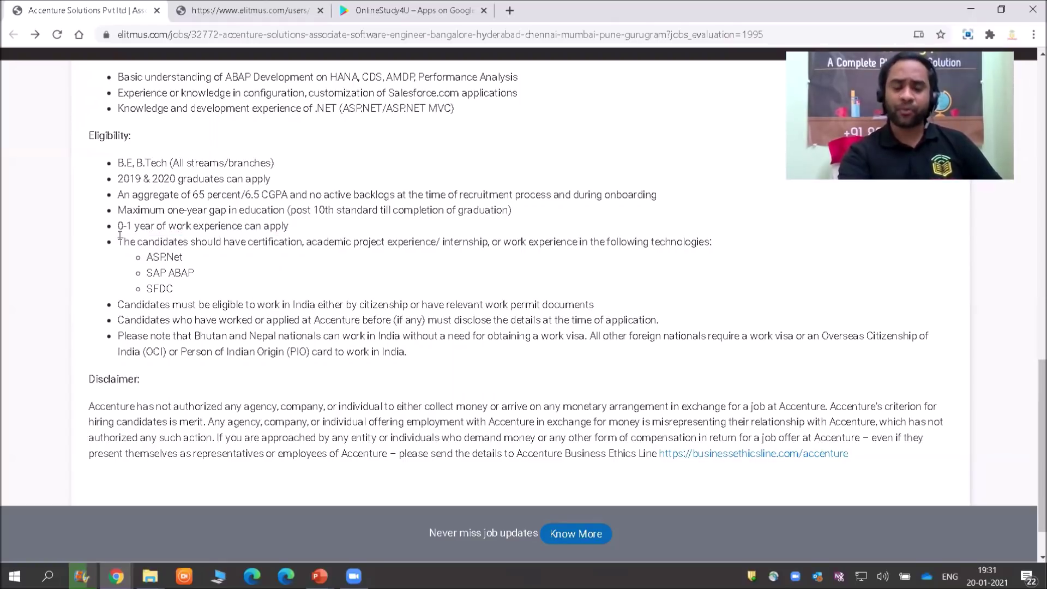
mouse_move(119, 238)
mouse_down()
mouse_move(192, 274)
mouse_move(191, 295)
mouse_up()
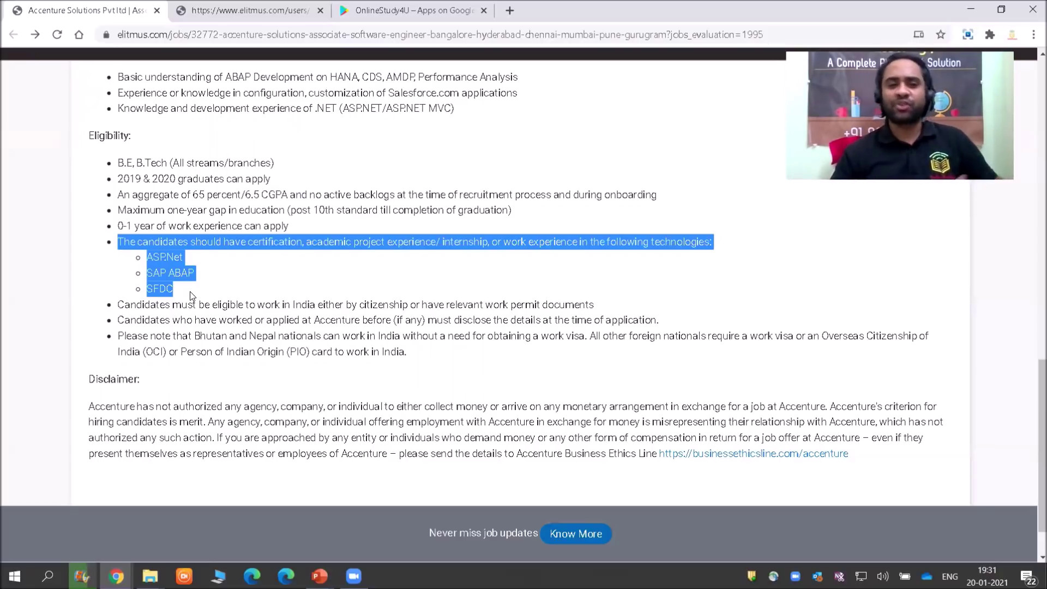
click(191, 295)
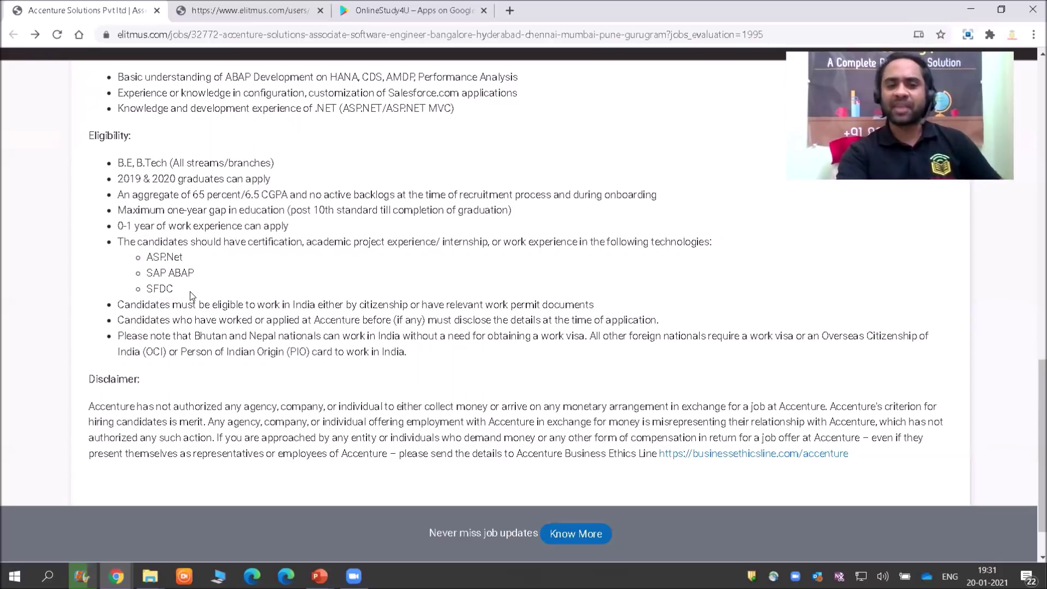
scroll(115, 308, down, 1)
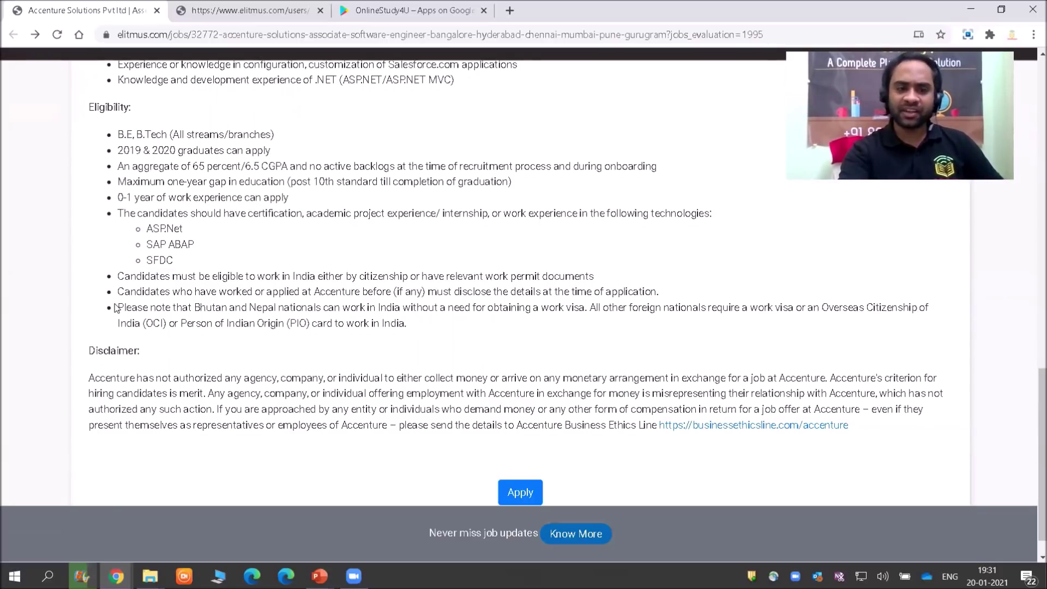
scroll(115, 307, down, 1)
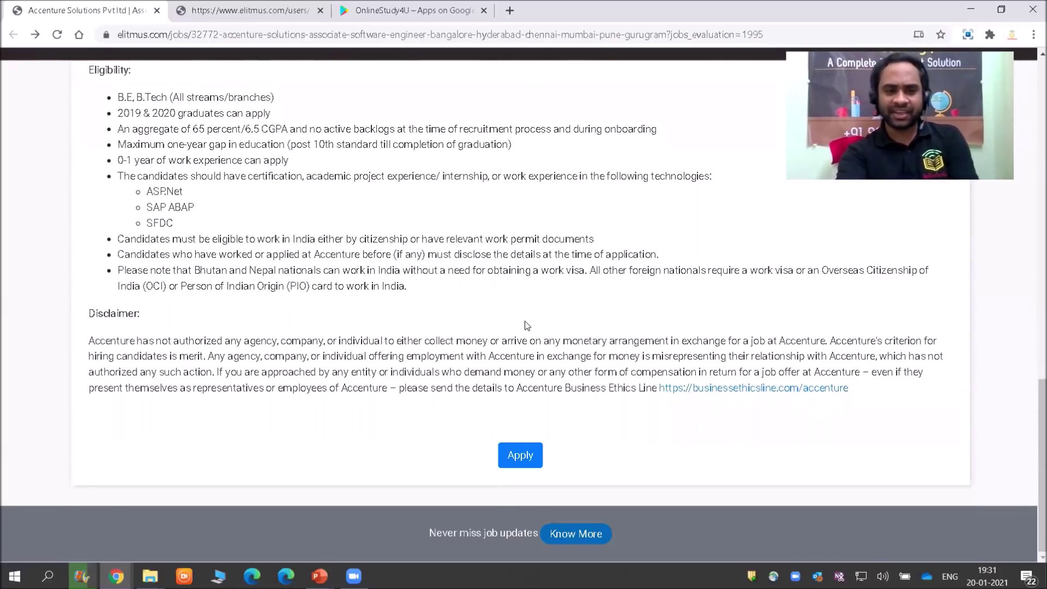
- Apply for the Associate Software Engineer job, keep the existing resume, and continue to additional details
click(518, 456)
click(247, 11)
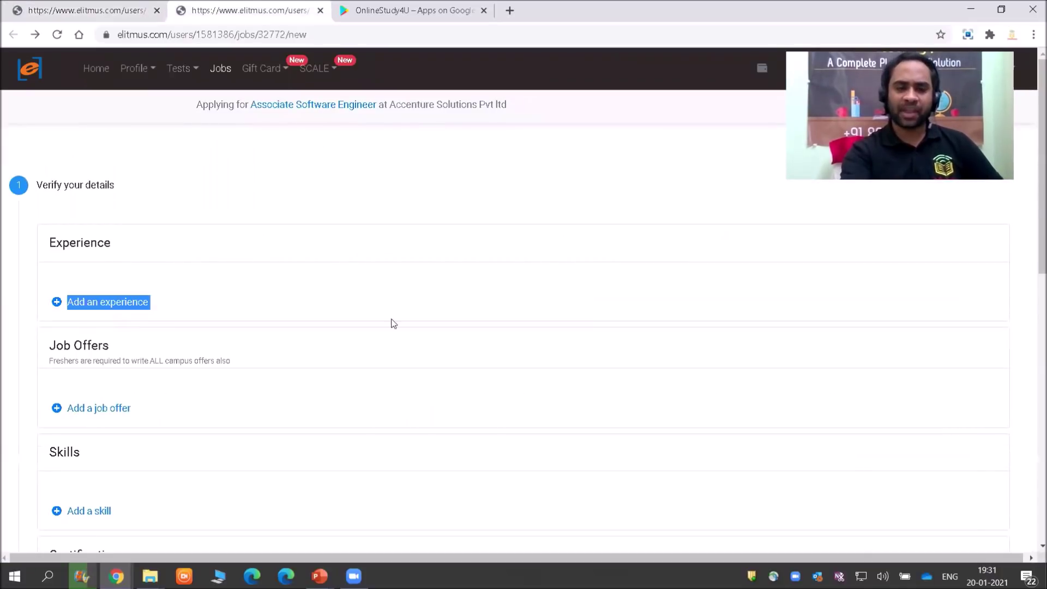
click(310, 319)
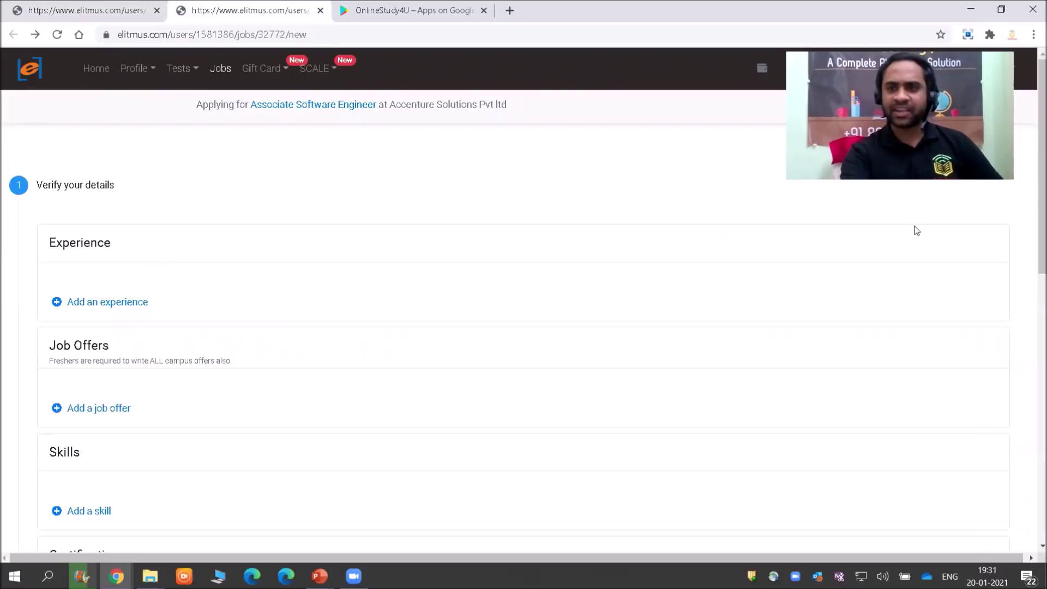
drag(1033, 175, 1034, 241)
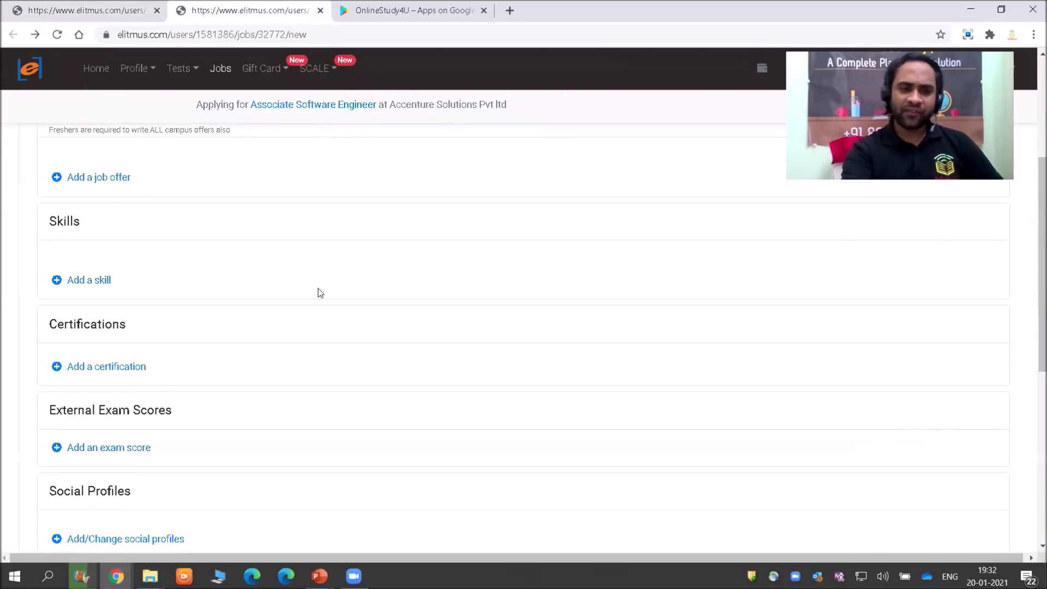
click(79, 283)
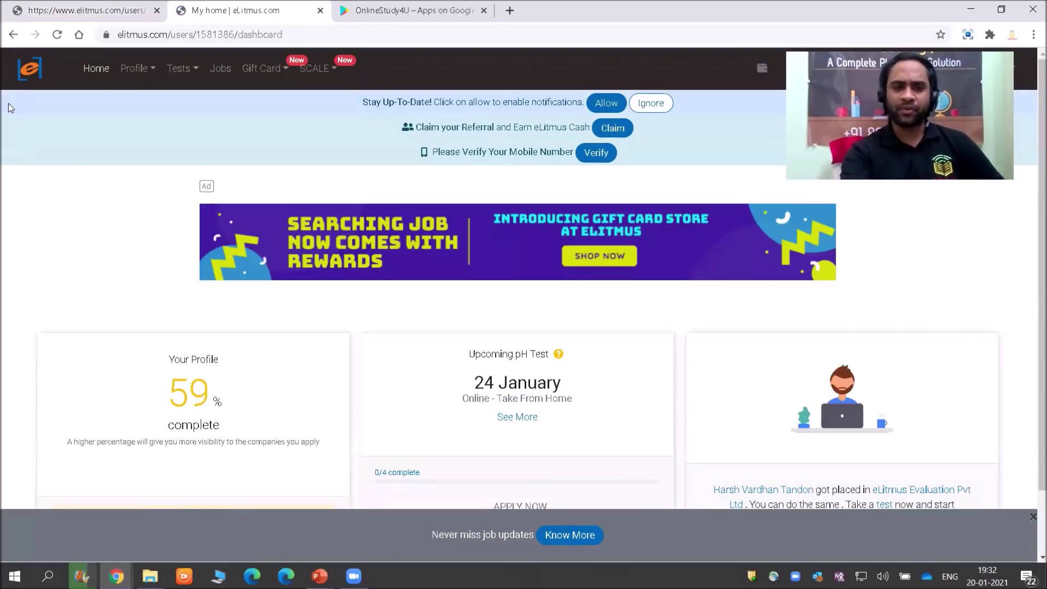
click(11, 35)
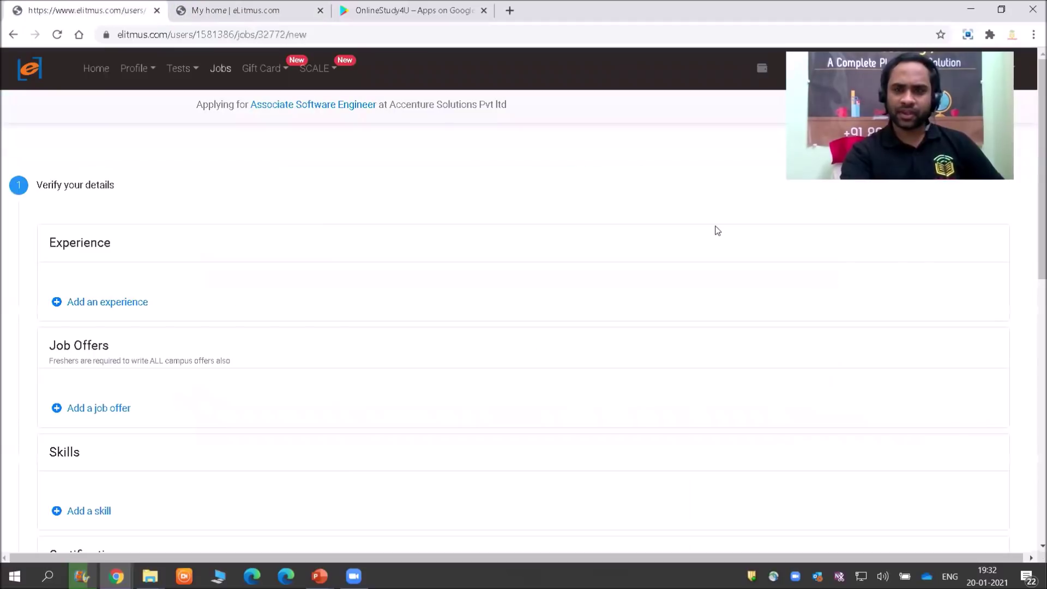
drag(1033, 246, 1033, 411)
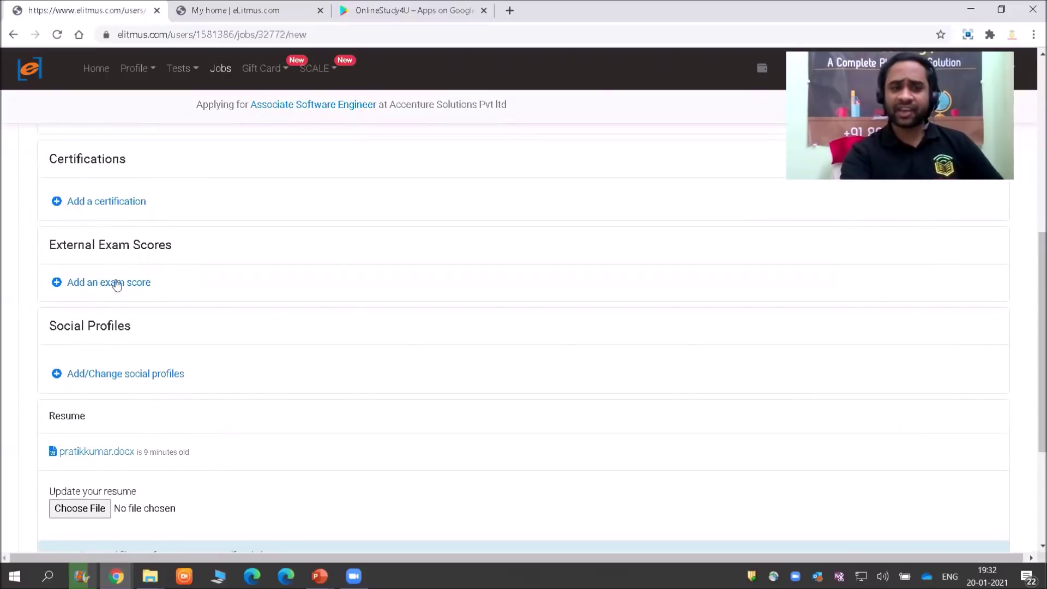
drag(1034, 324, 1033, 364)
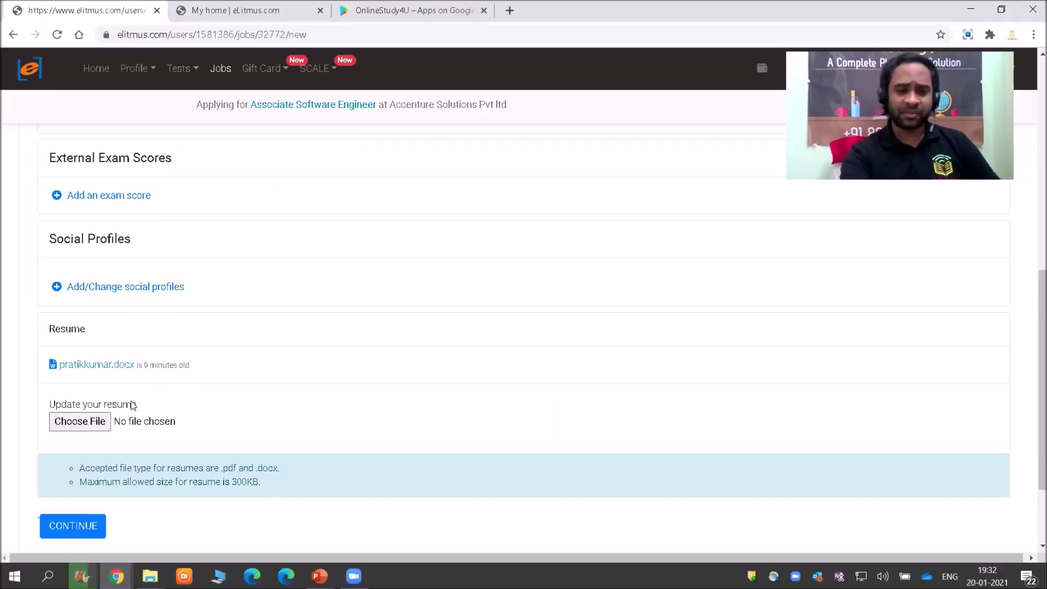
click(73, 526)
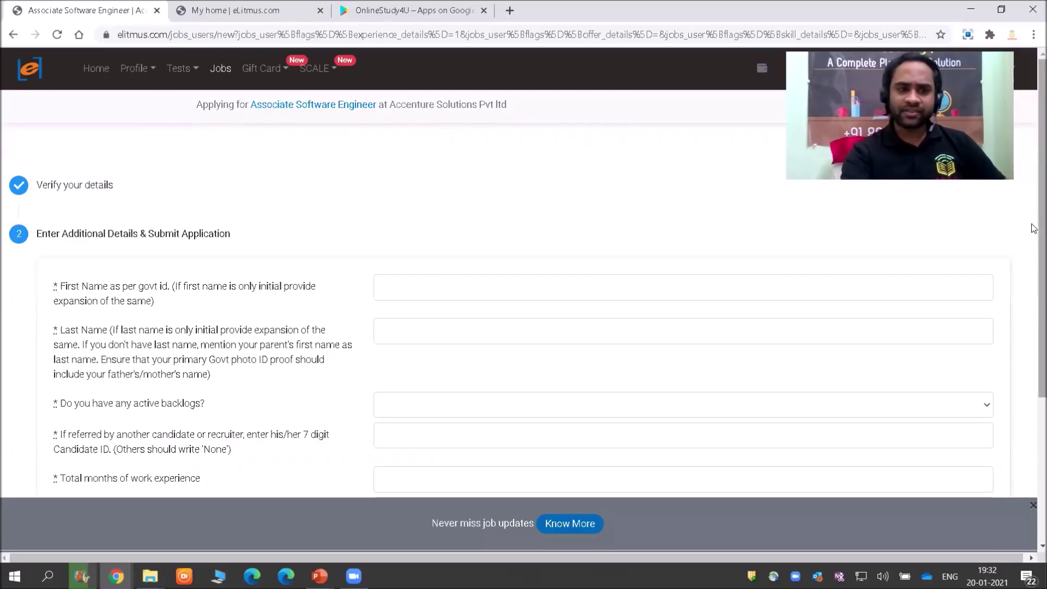
drag(1033, 230, 1032, 287)
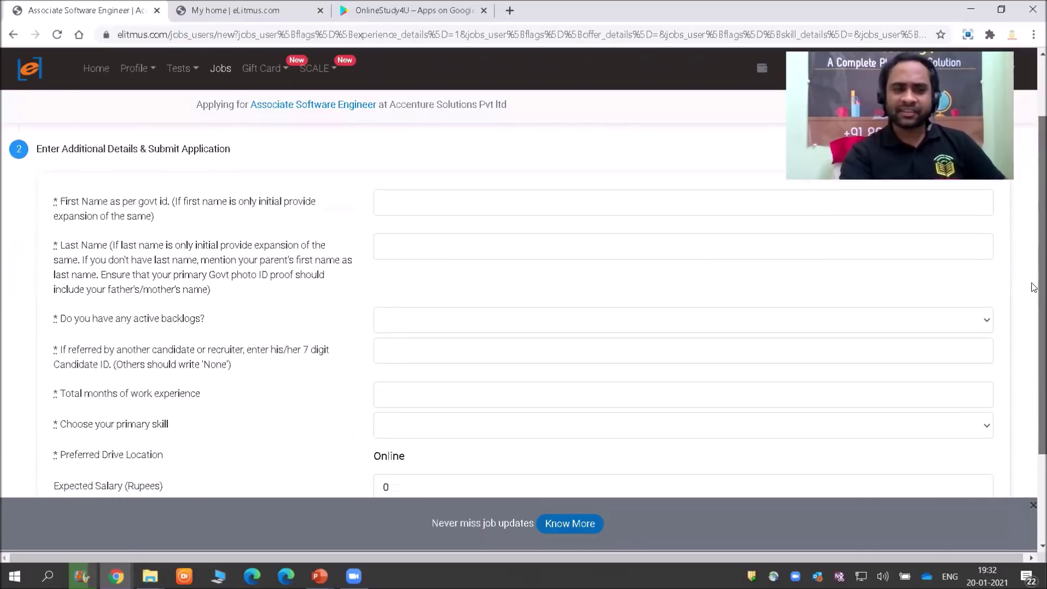
- Check the first and last name fields and answer No to active backlogs
click(438, 199)
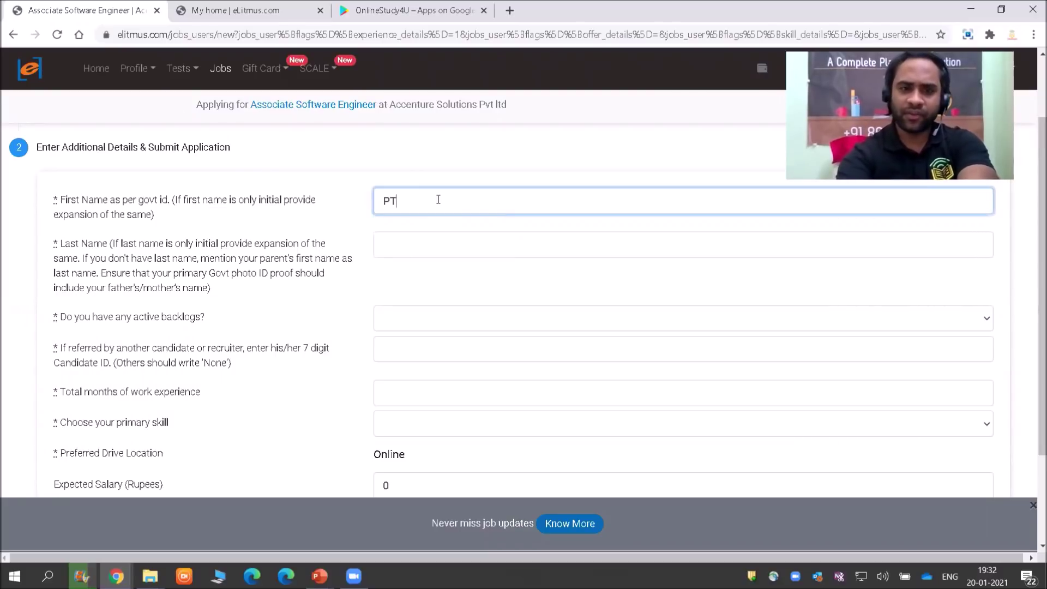
key(Tab)
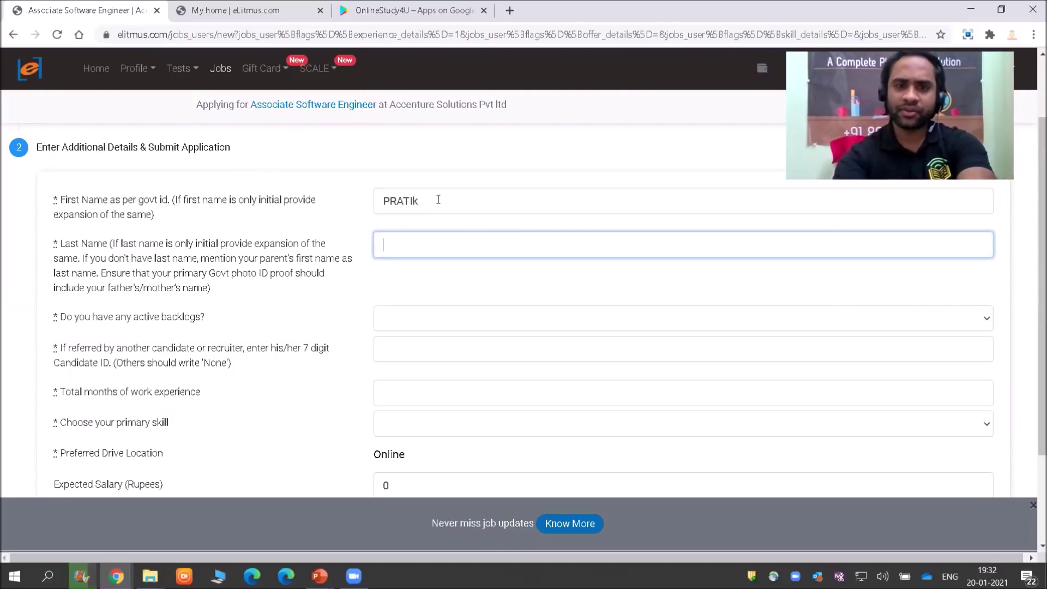
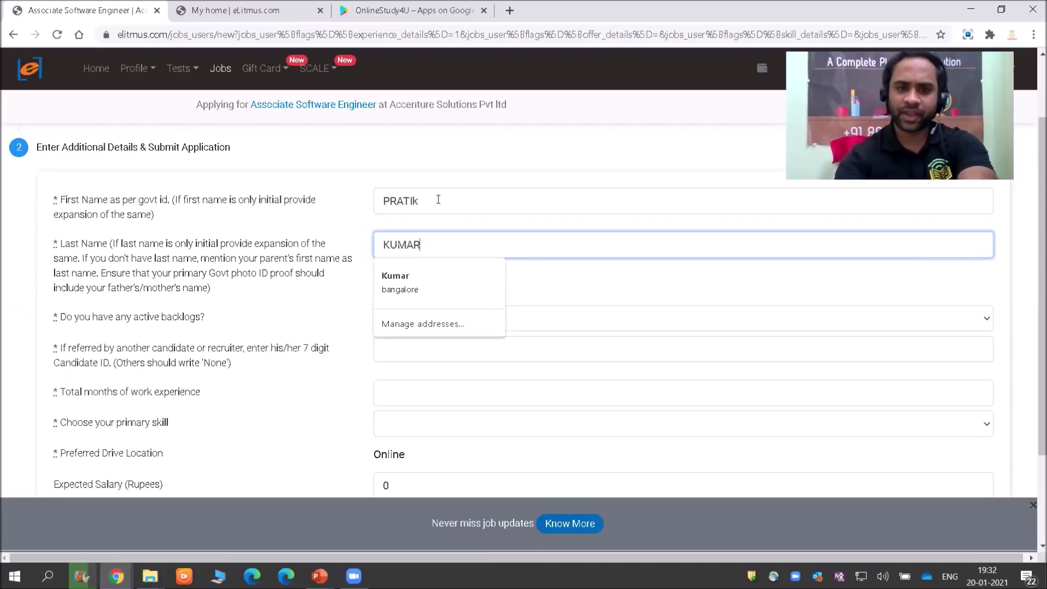
click(437, 200)
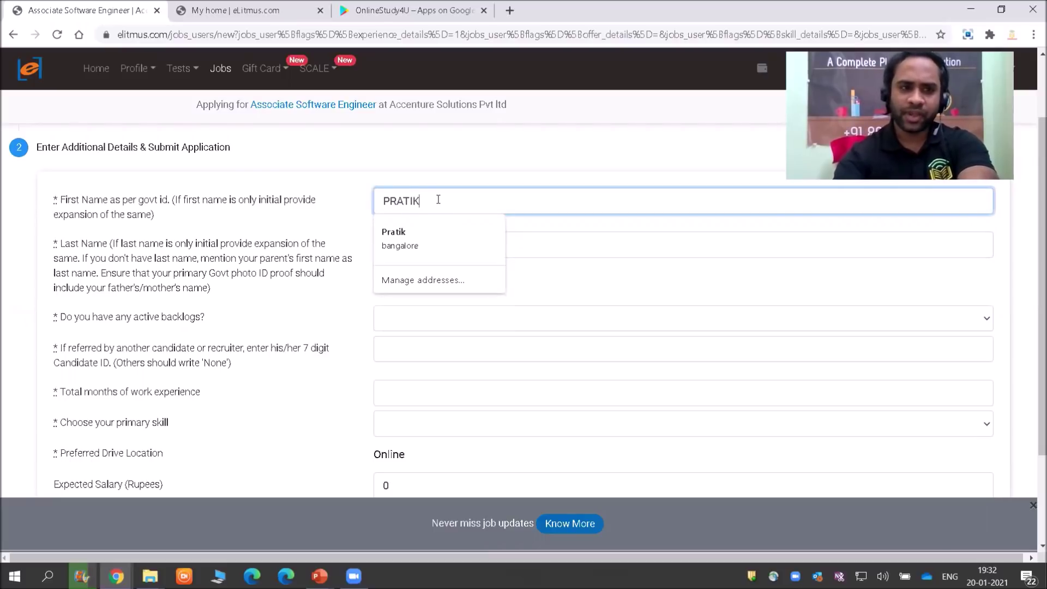
text(KUMAR)
click(434, 317)
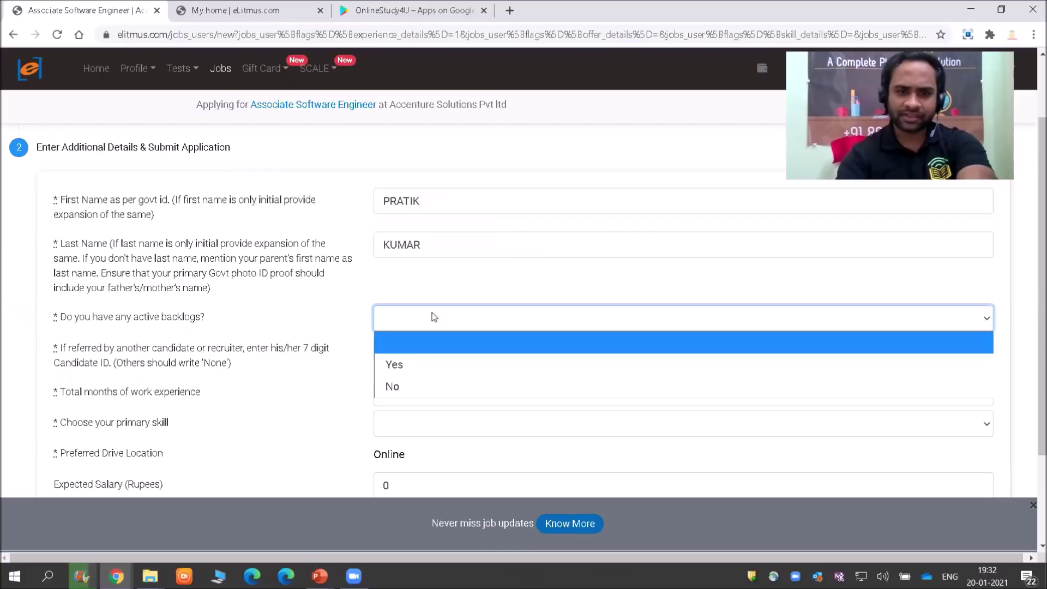
click(410, 382)
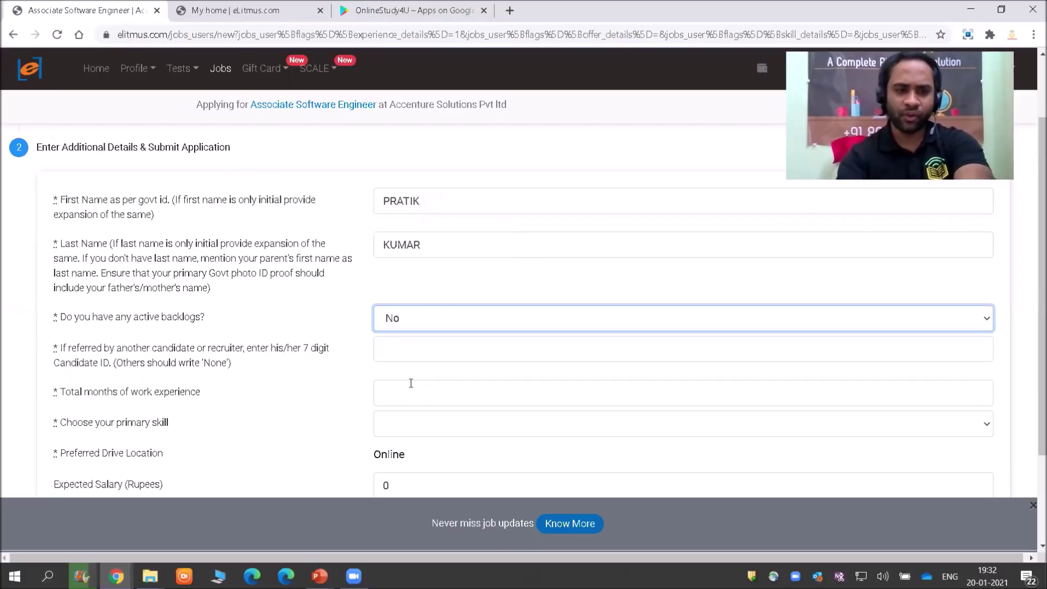
drag(1034, 257, 1034, 325)
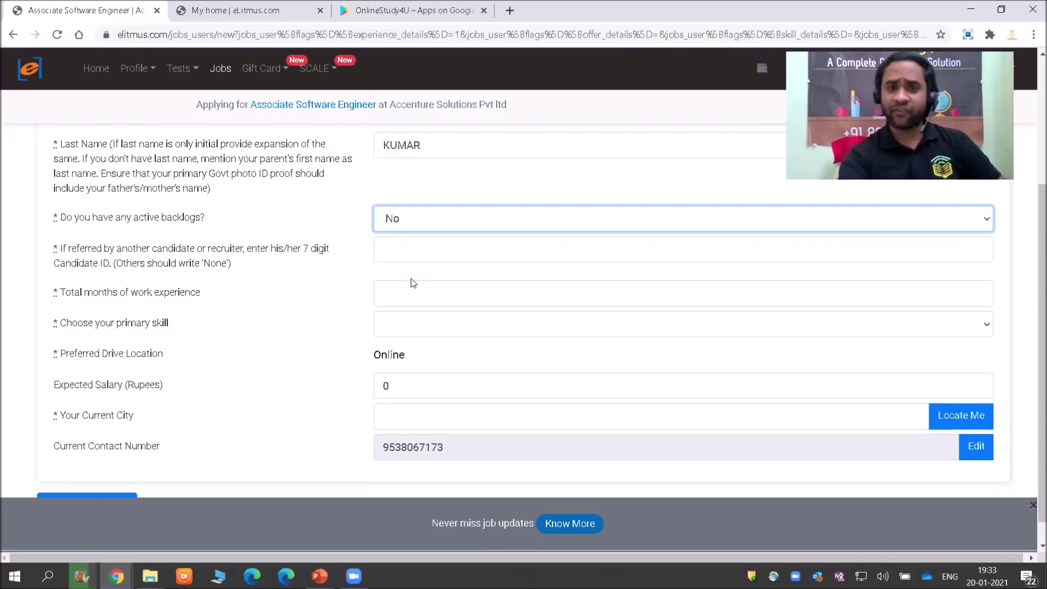
- Choose .net as the primary skill after passing the referral and experience questions
click(405, 246)
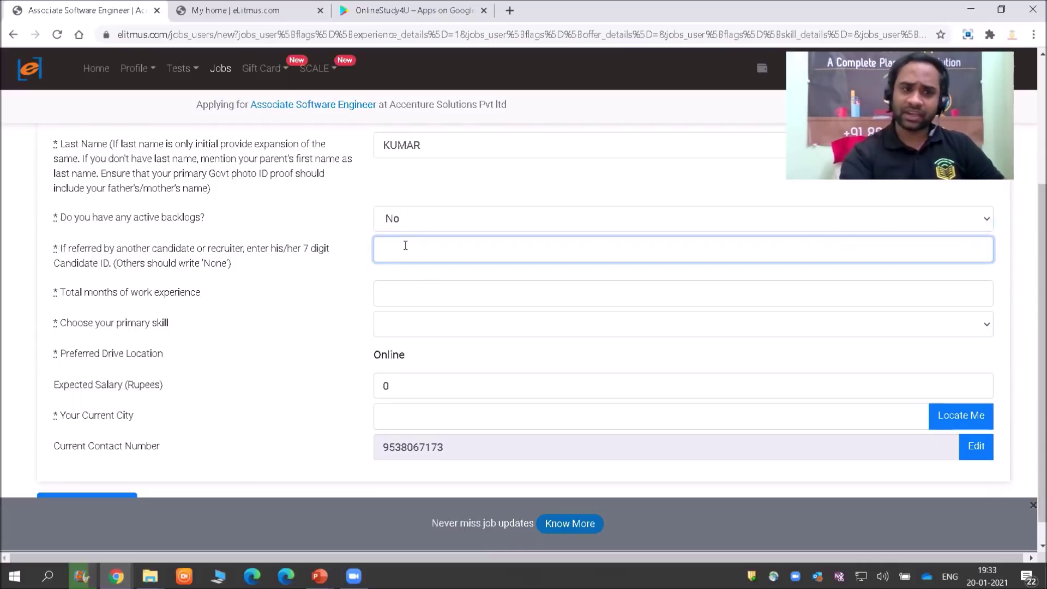
click(392, 292)
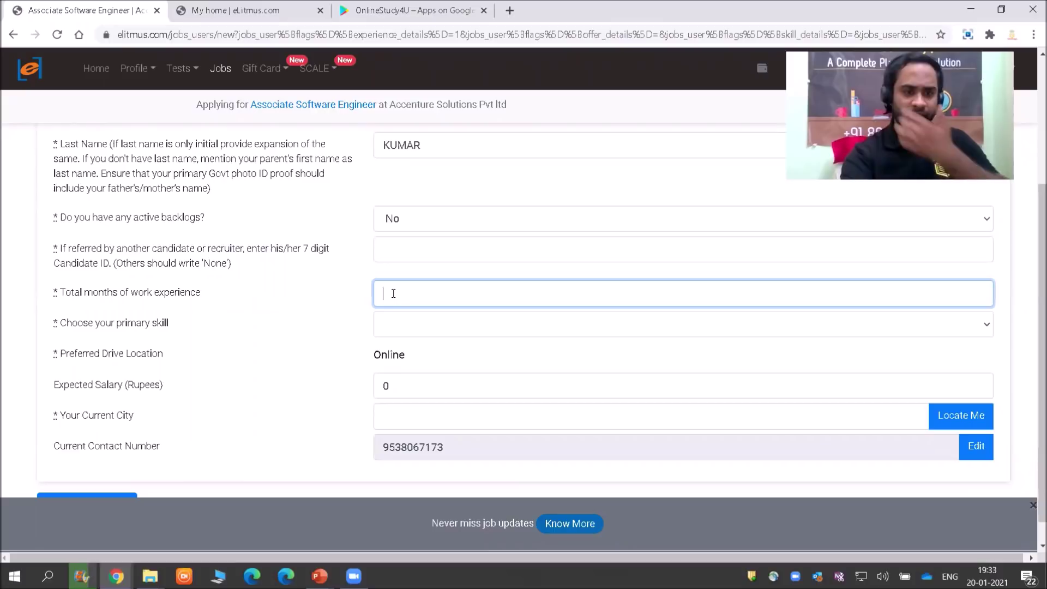
click(394, 323)
scroll(426, 164, down, 1)
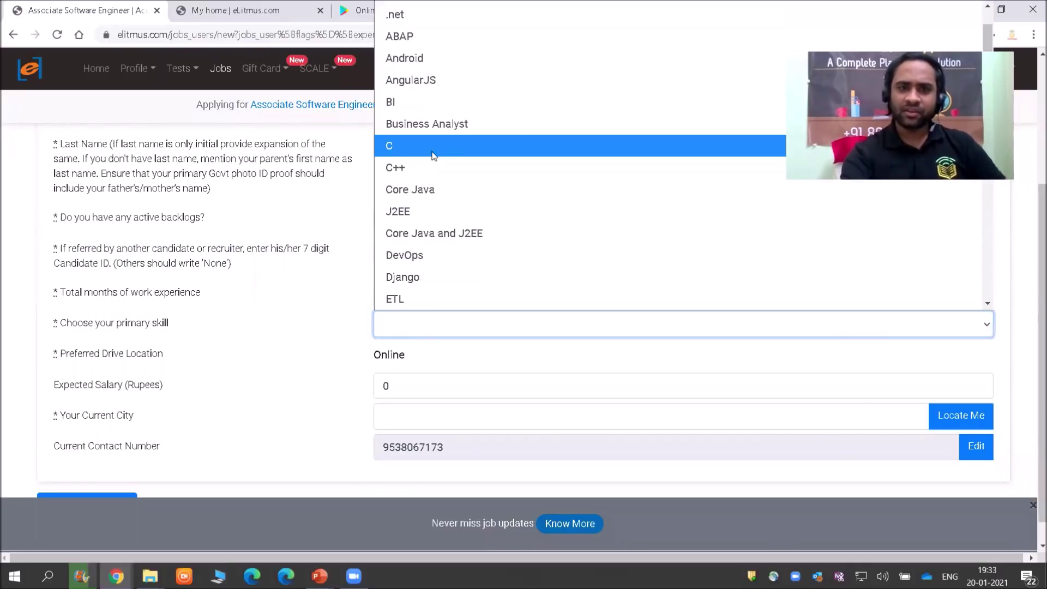
click(401, 14)
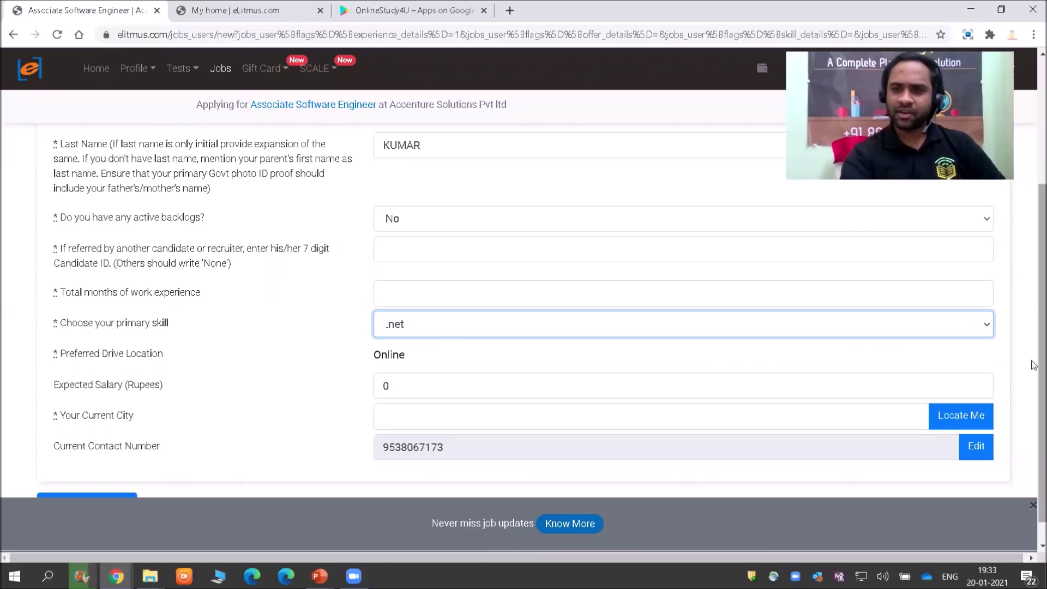
scroll(1033, 365, down, 2)
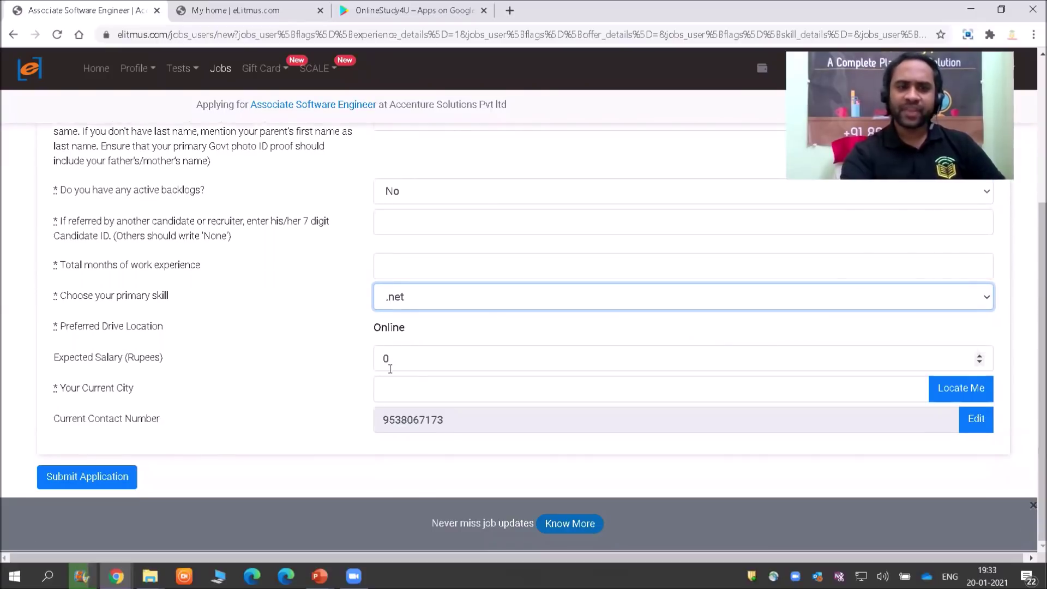
- Pass the expected salary and contact number fields and enter Bangalore as current city
click(408, 361)
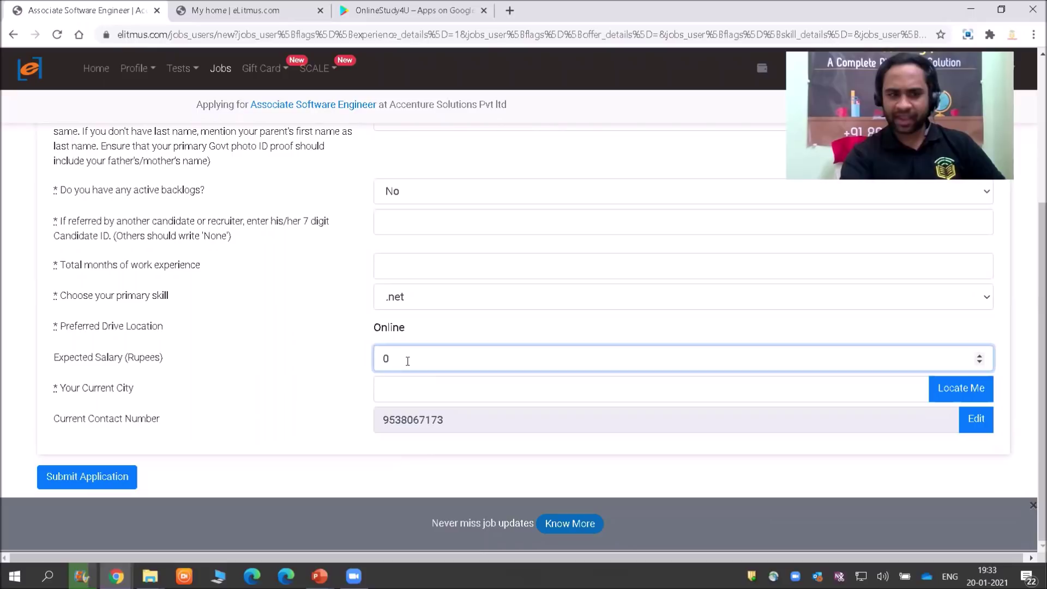
click(453, 418)
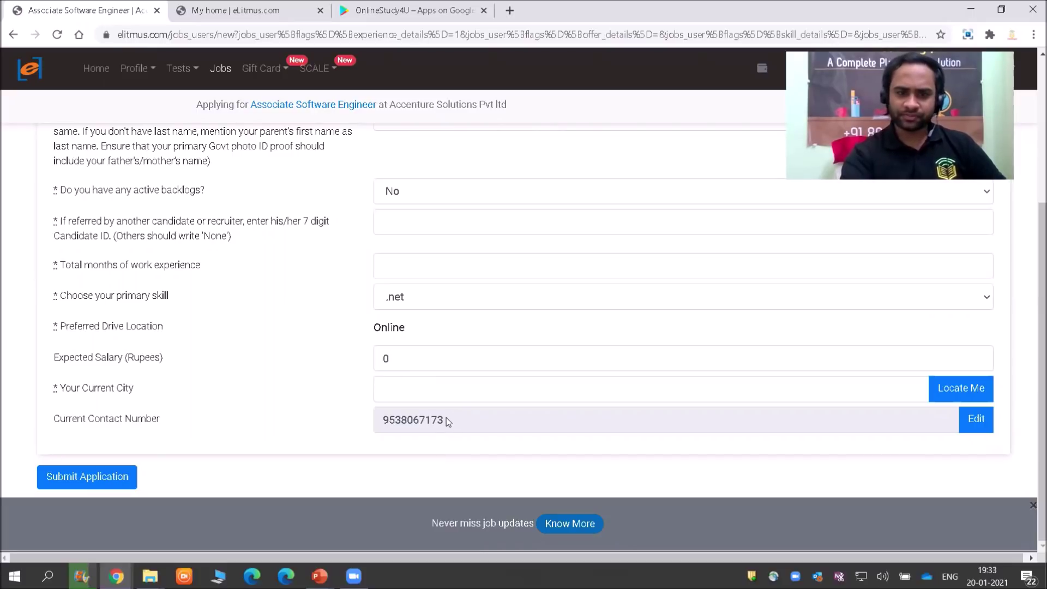
double_click(425, 420)
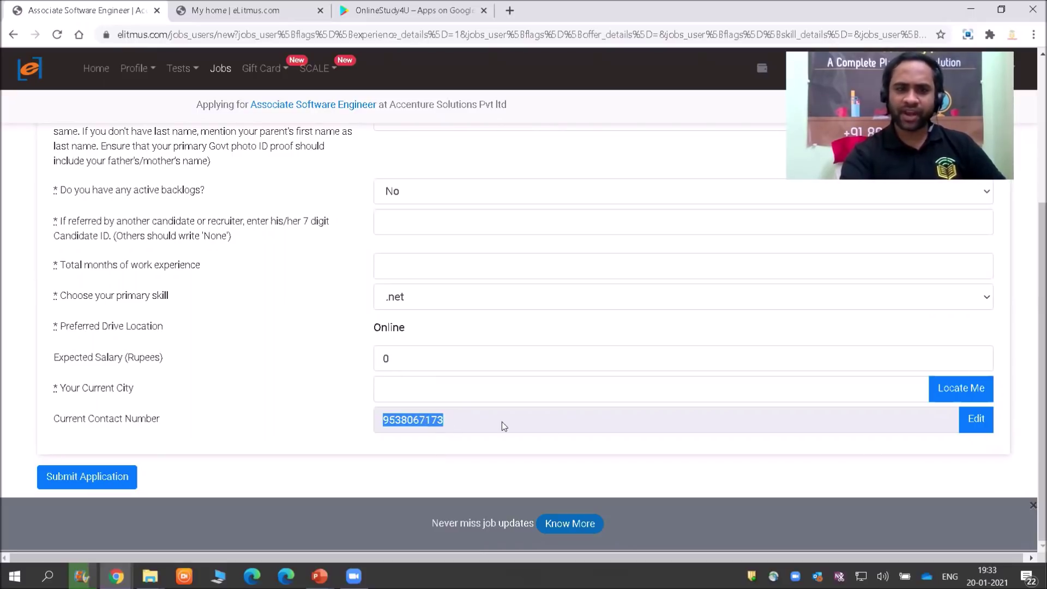
click(416, 386)
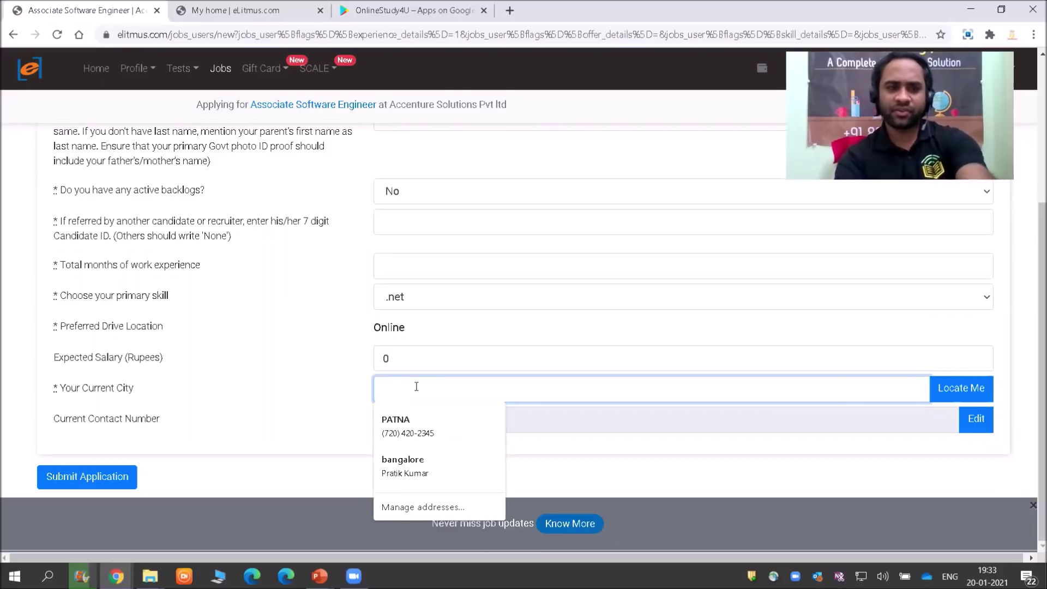
text(Bangalor)
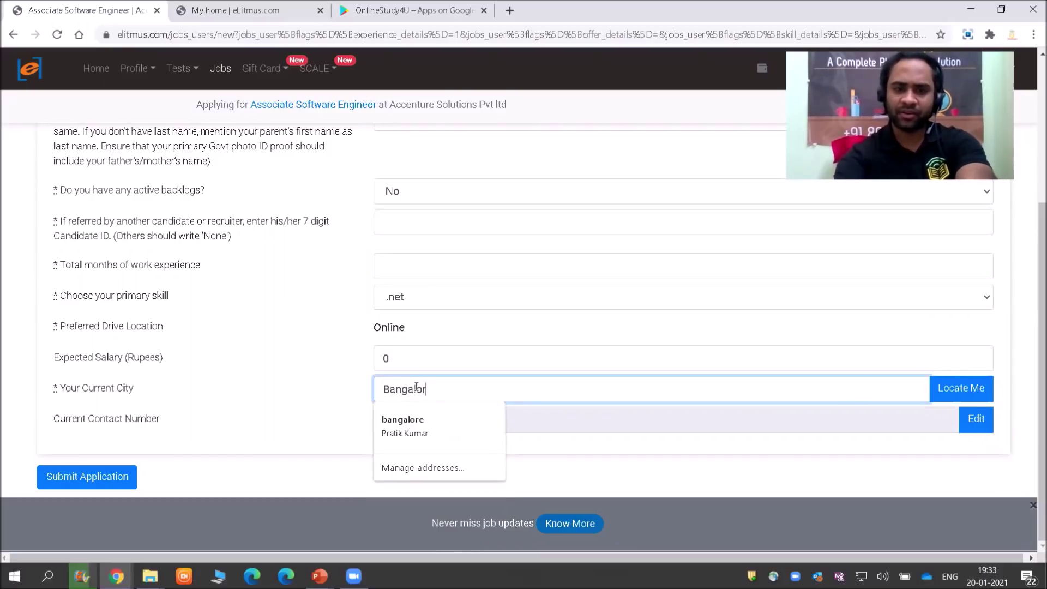
text(e)
- Unlock and erase the old contact number, then submit the application
click(973, 419)
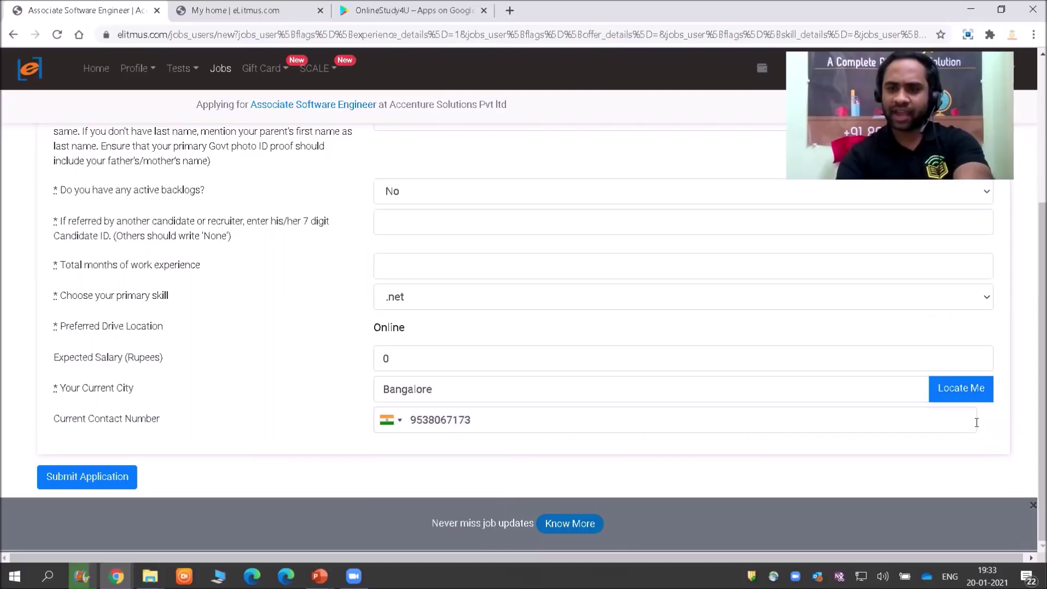
click(547, 426)
key(BackSpace)
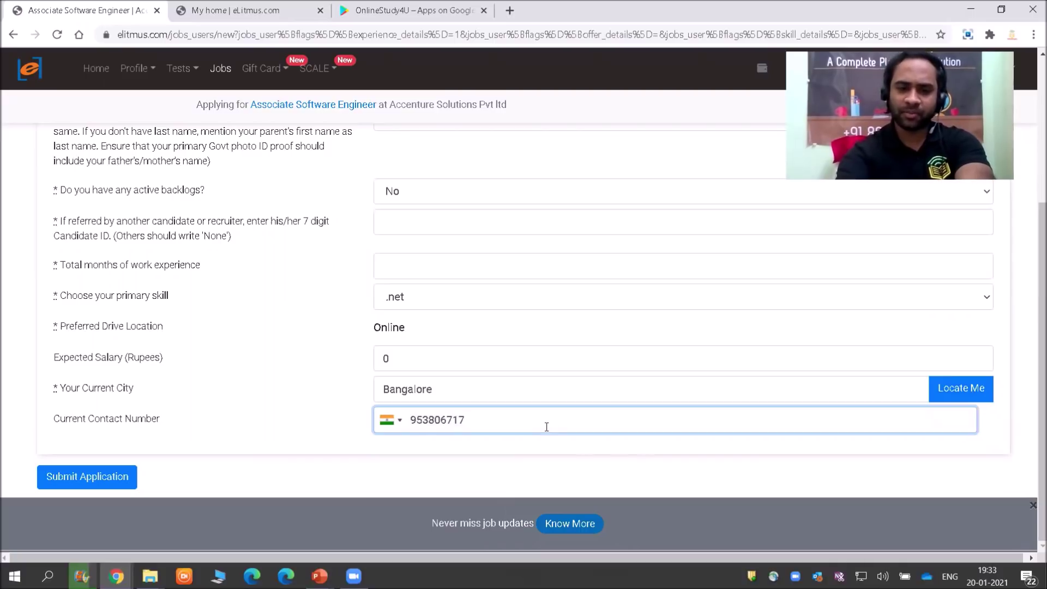
key(BackSpace)
key(BackSpace)
key(BackSpace)
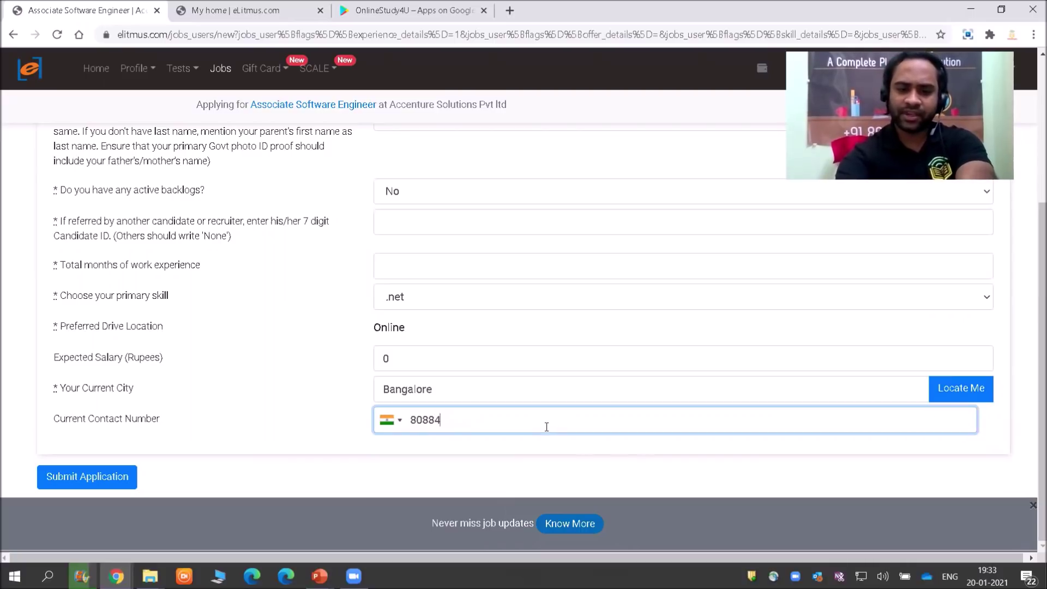
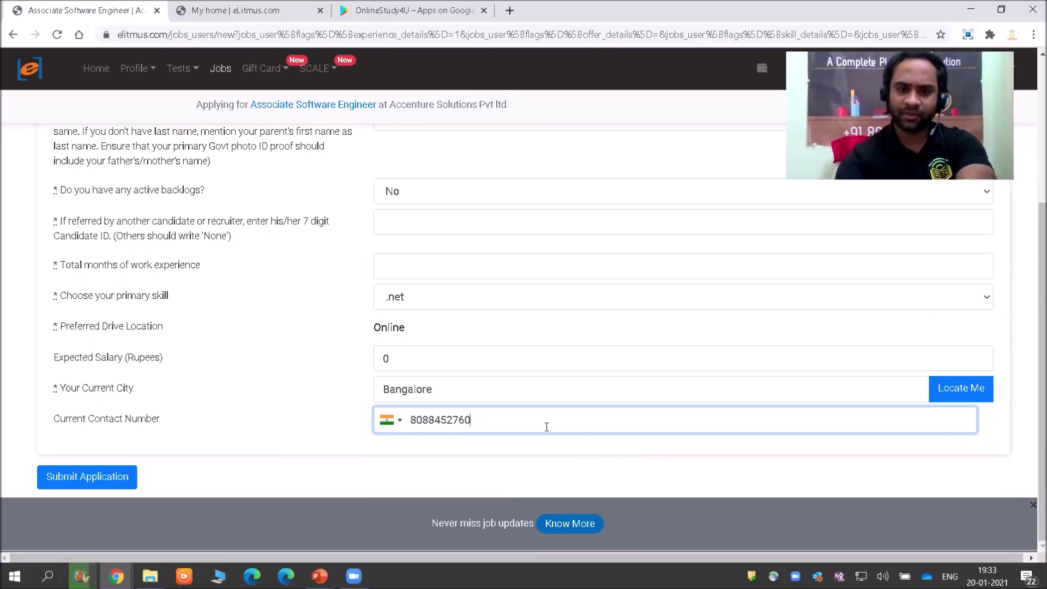
click(103, 478)
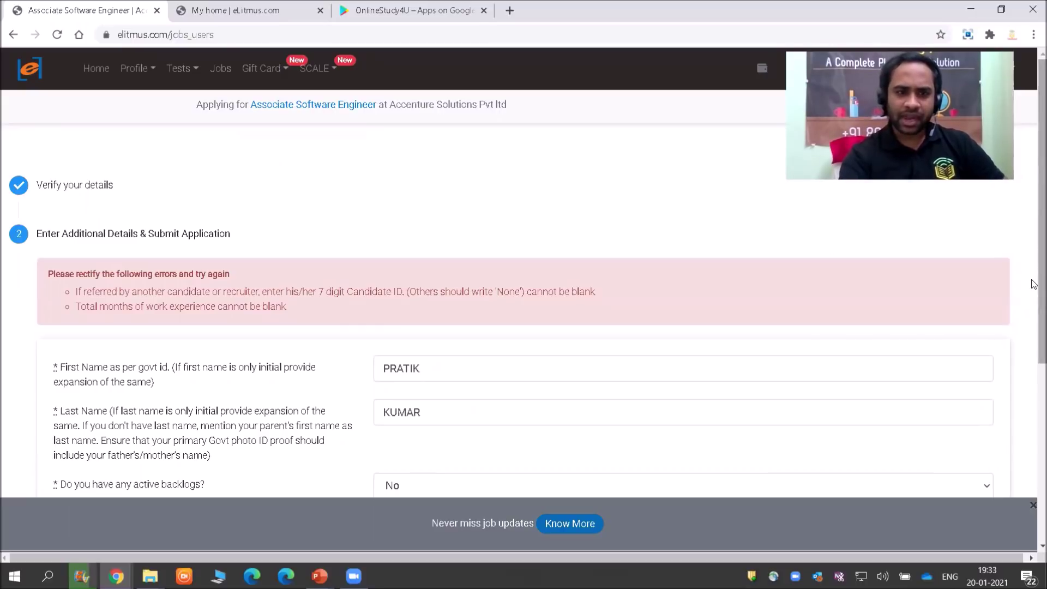
drag(1032, 227, 1032, 386)
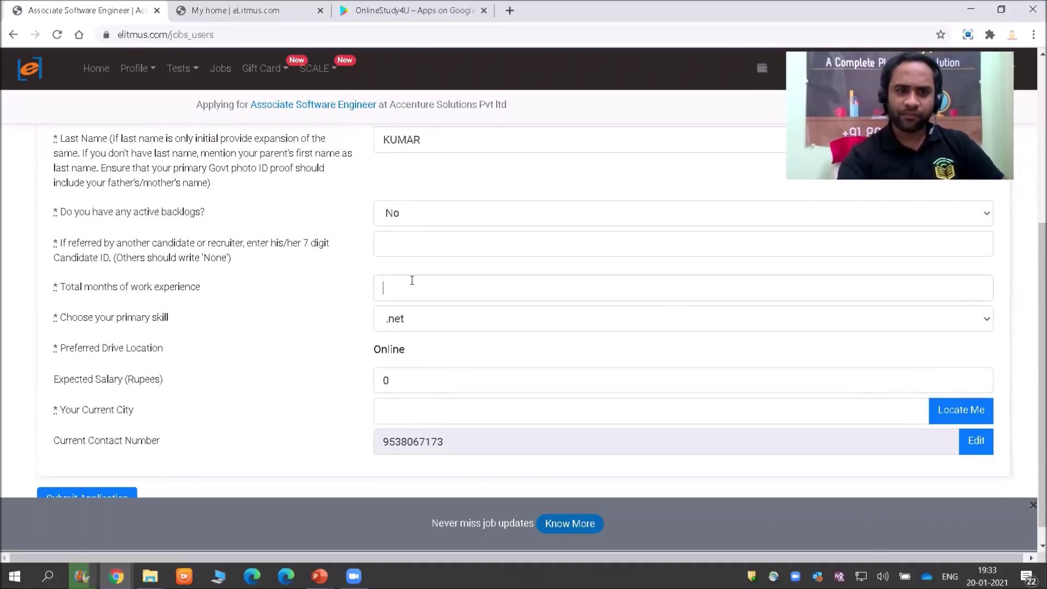
- Enter 0 months of work experience and referral ID None, then resubmit
click(411, 280)
text(0)
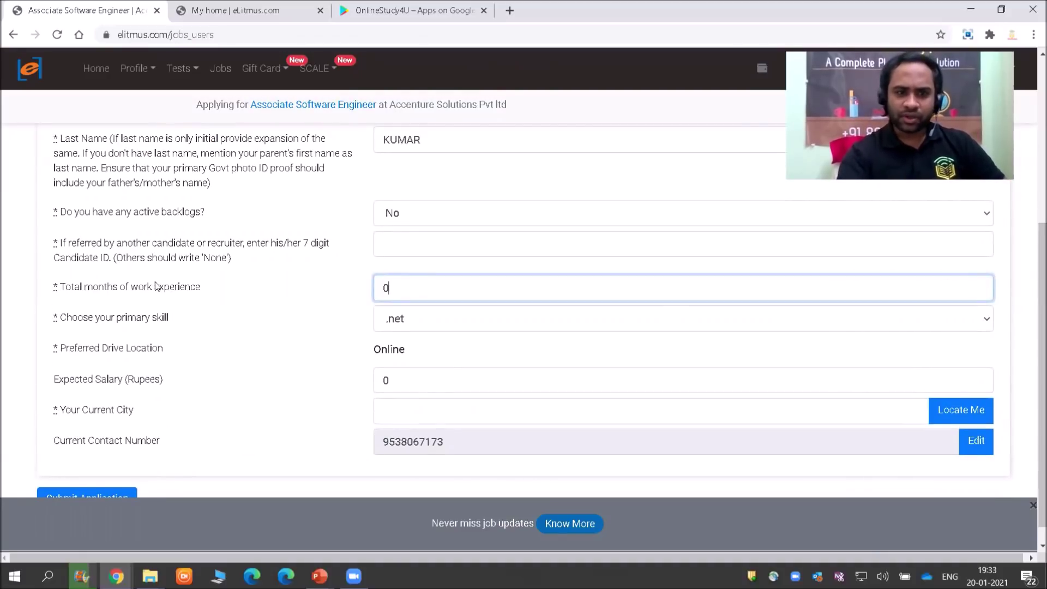
click(396, 241)
text(None)
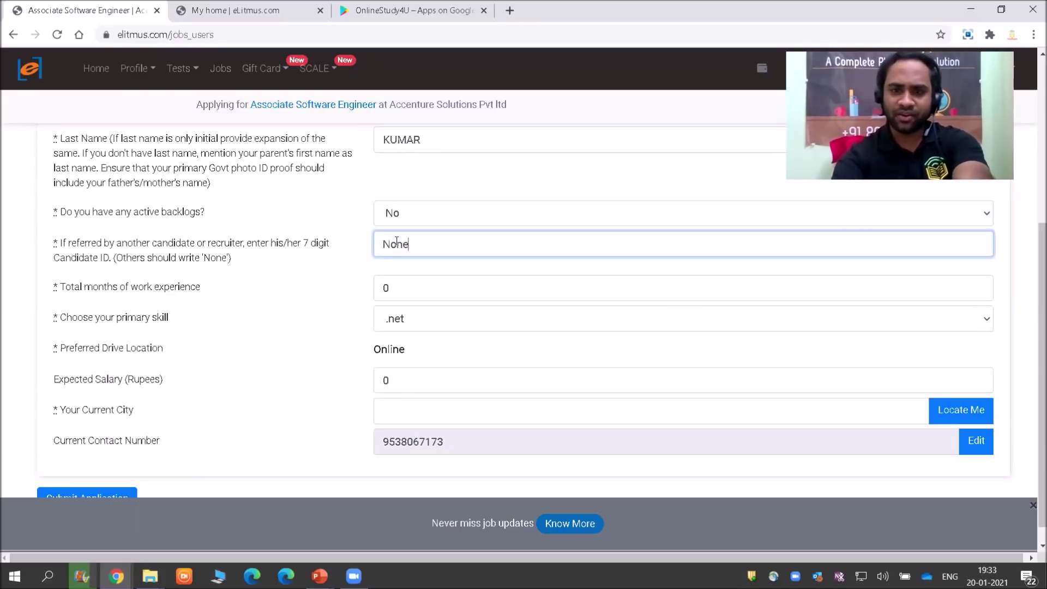
scroll(1033, 398, down, 1)
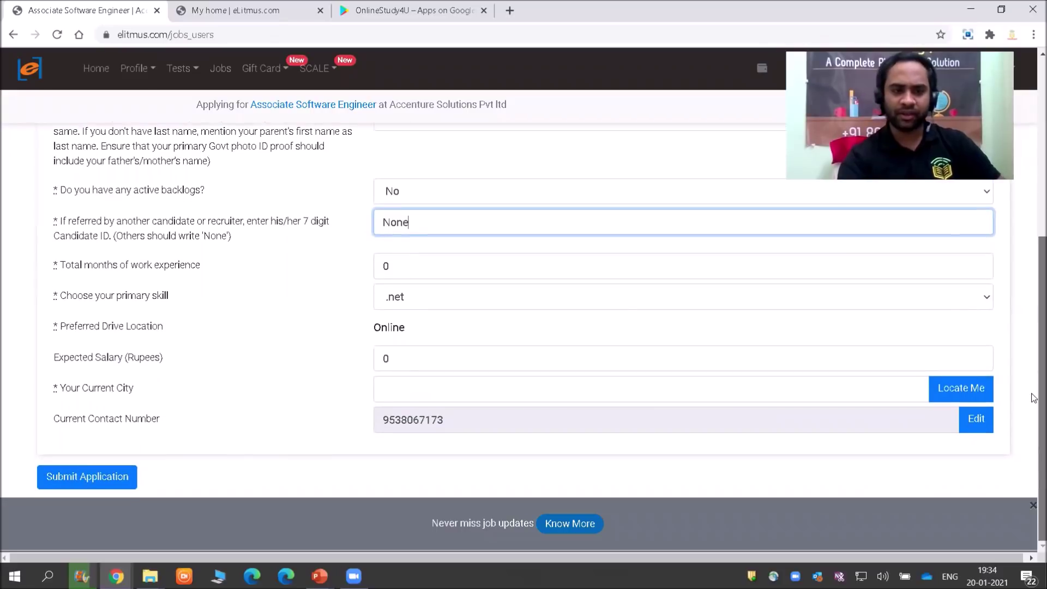
click(115, 477)
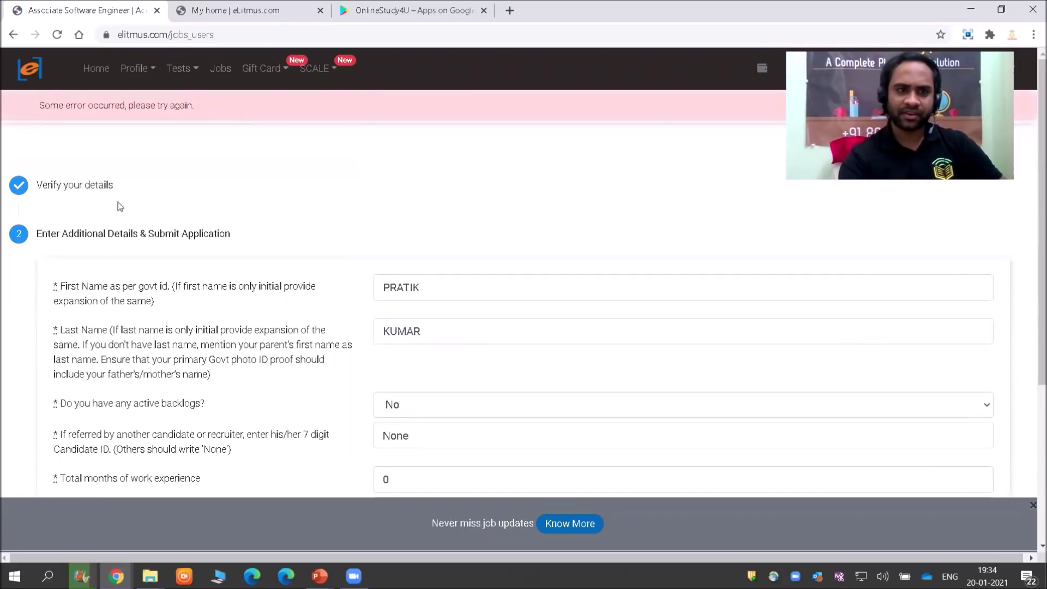
drag(1035, 233, 1035, 389)
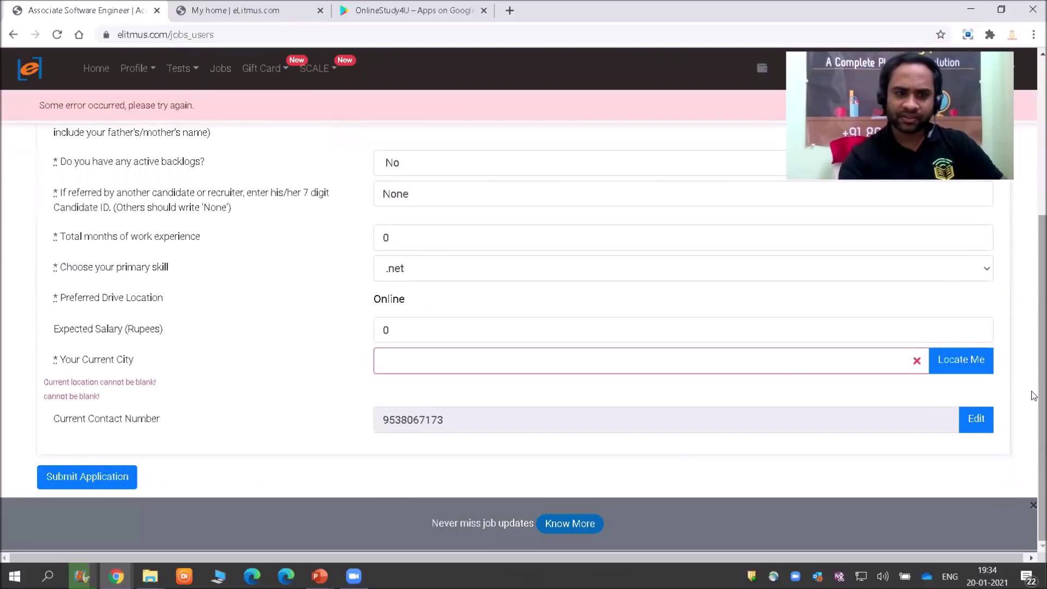
- Try Locate Me and deny location access, enter Bangalore as current city, and resubmit
click(956, 360)
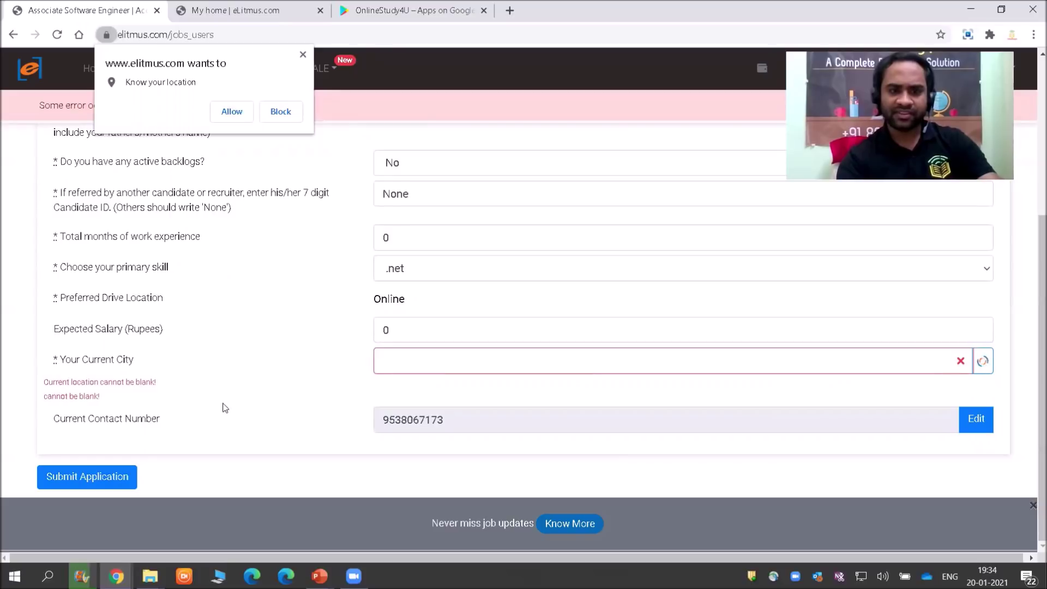
click(231, 114)
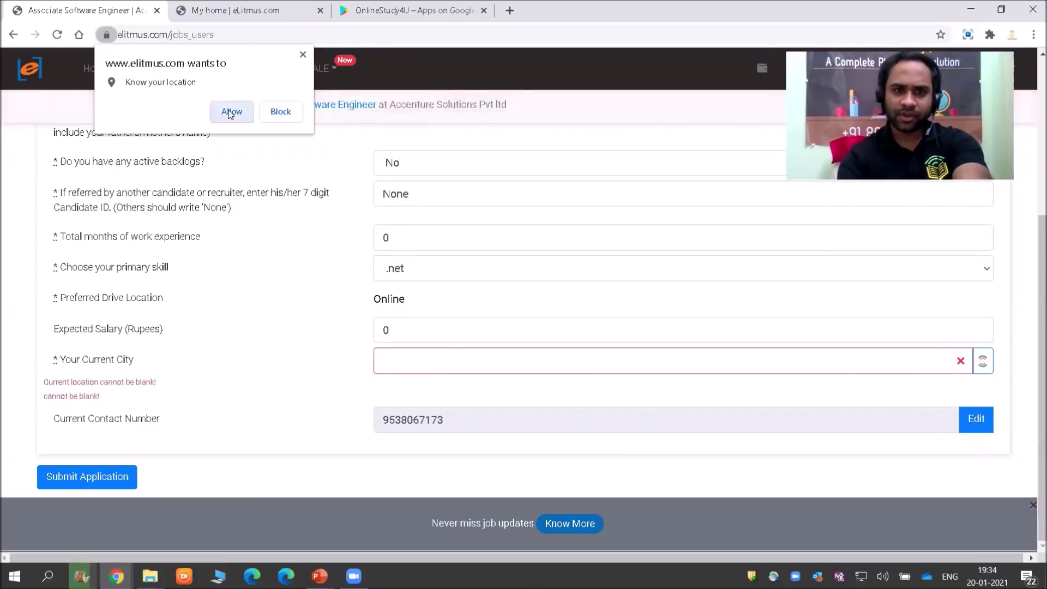
click(413, 366)
text(Ban)
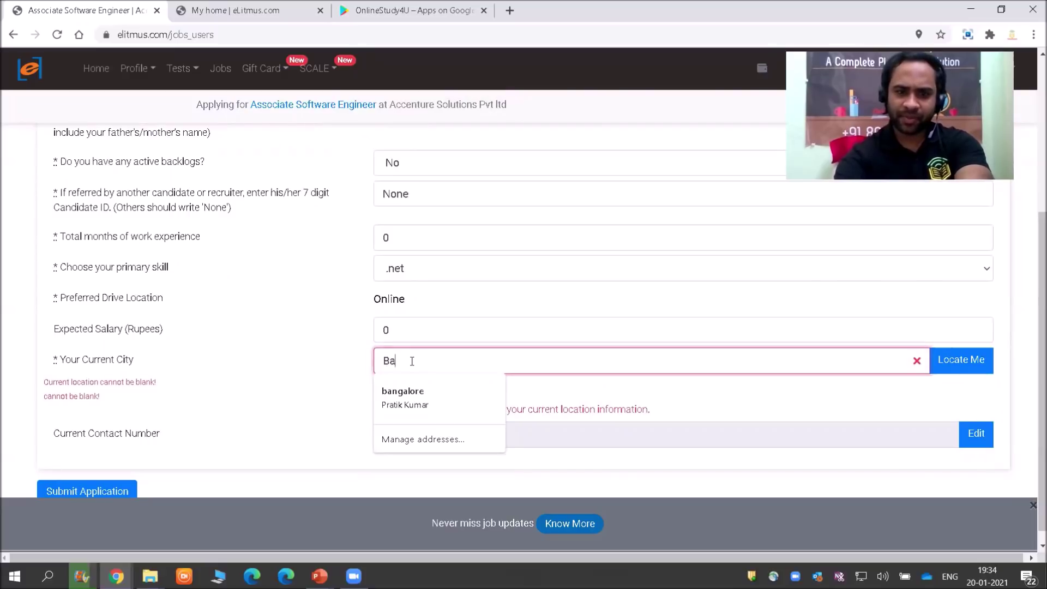
text(galore)
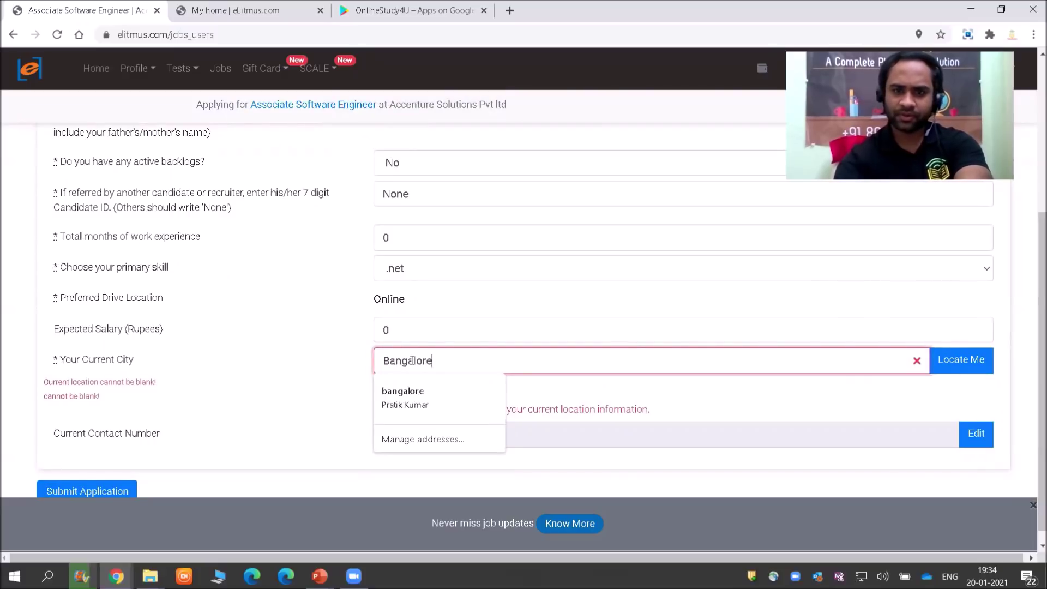
click(88, 491)
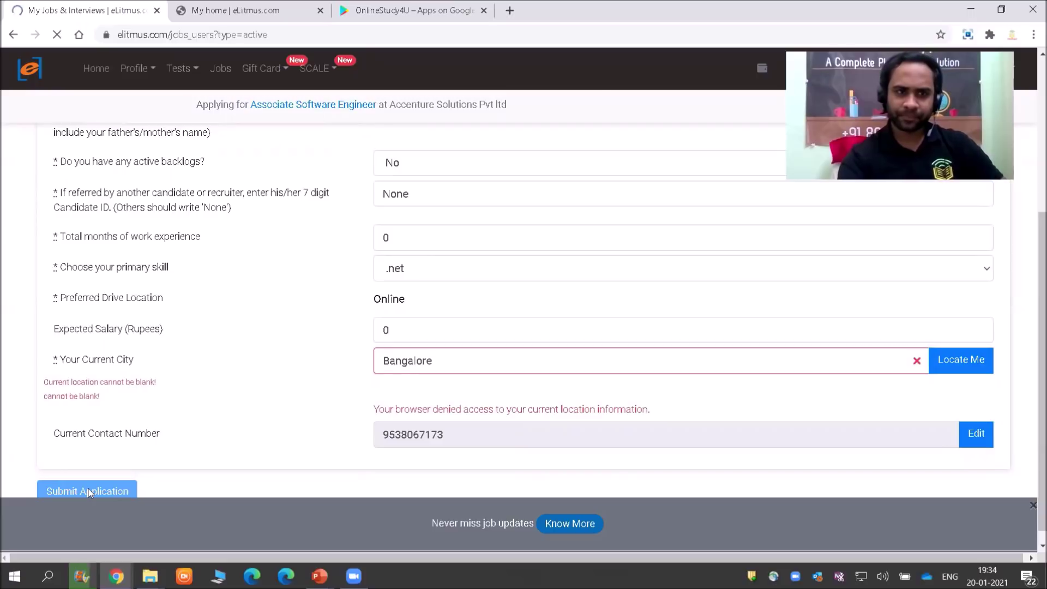